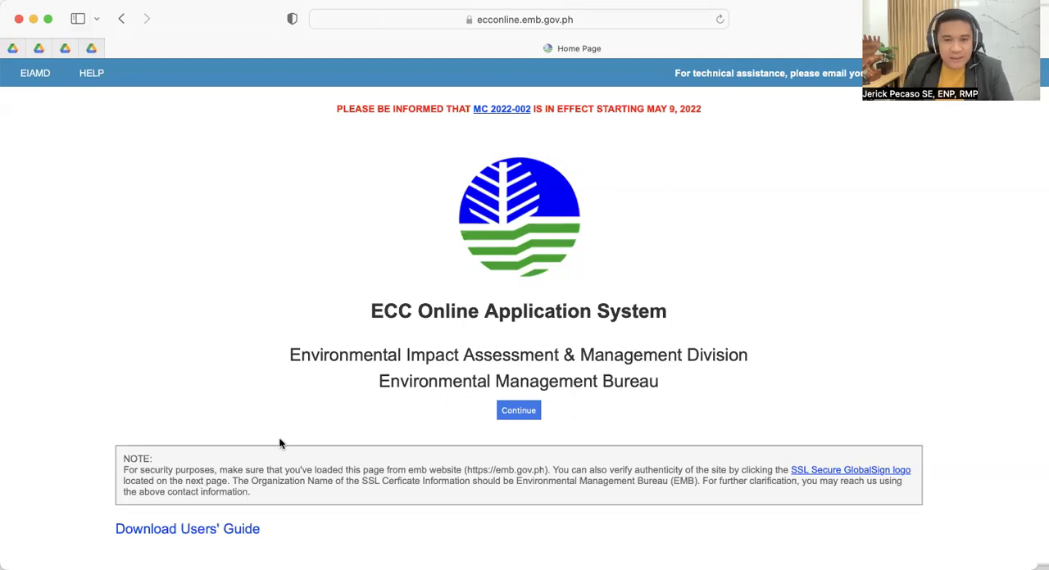
- Open the proponent registration form, accepting the terms and conditions, and review its business, user and attachment fields
left_click(517, 410)
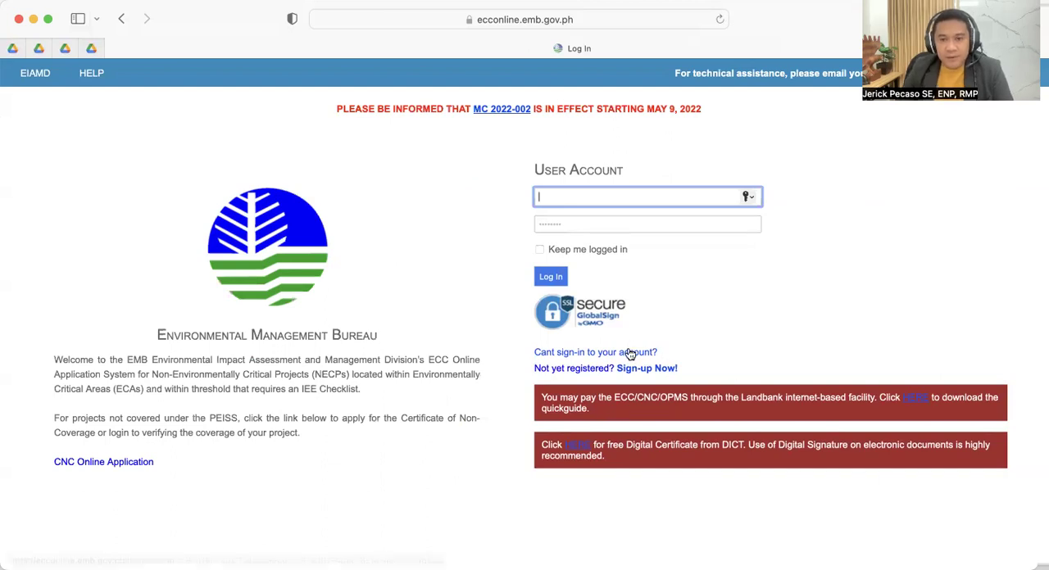
left_click(638, 369)
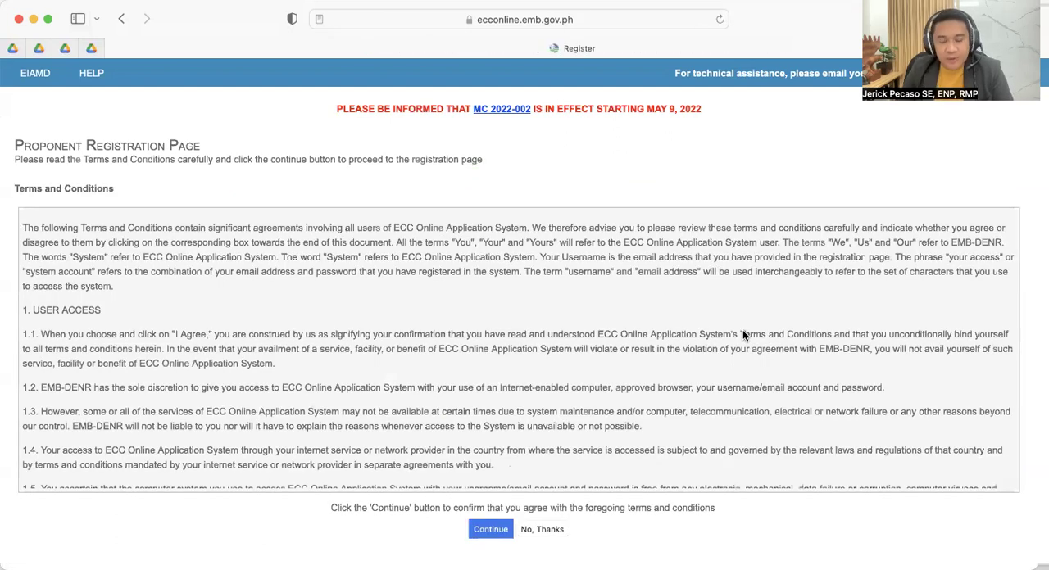
left_click(490, 529)
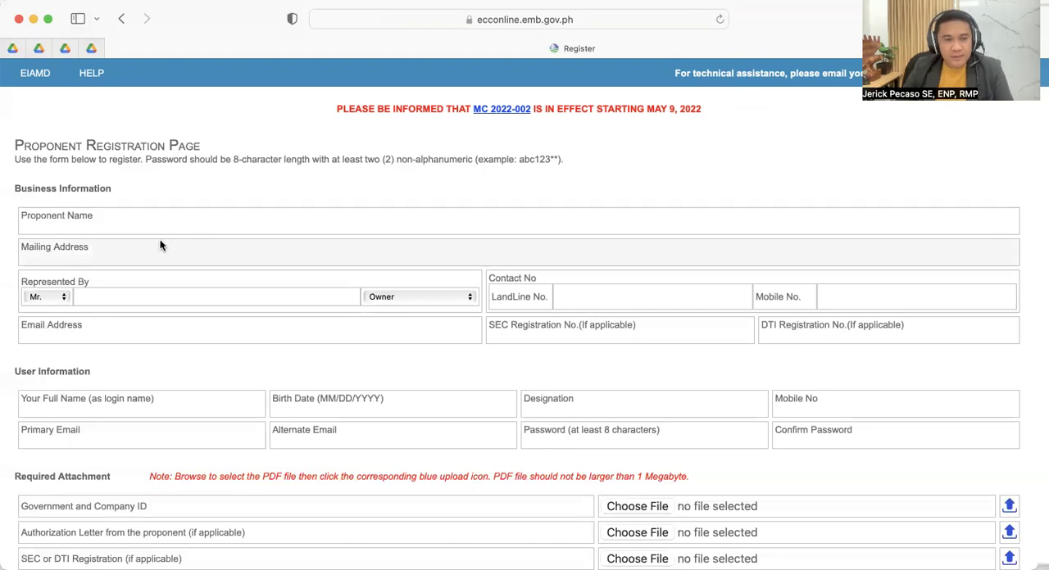
scroll(271, 264, "down", 3)
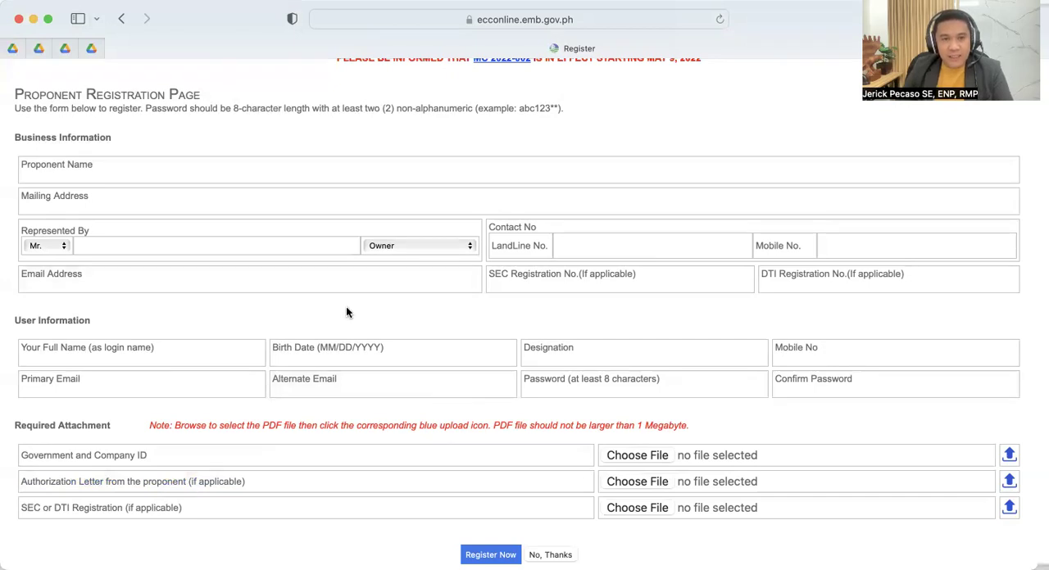
scroll(352, 315, "up", 2)
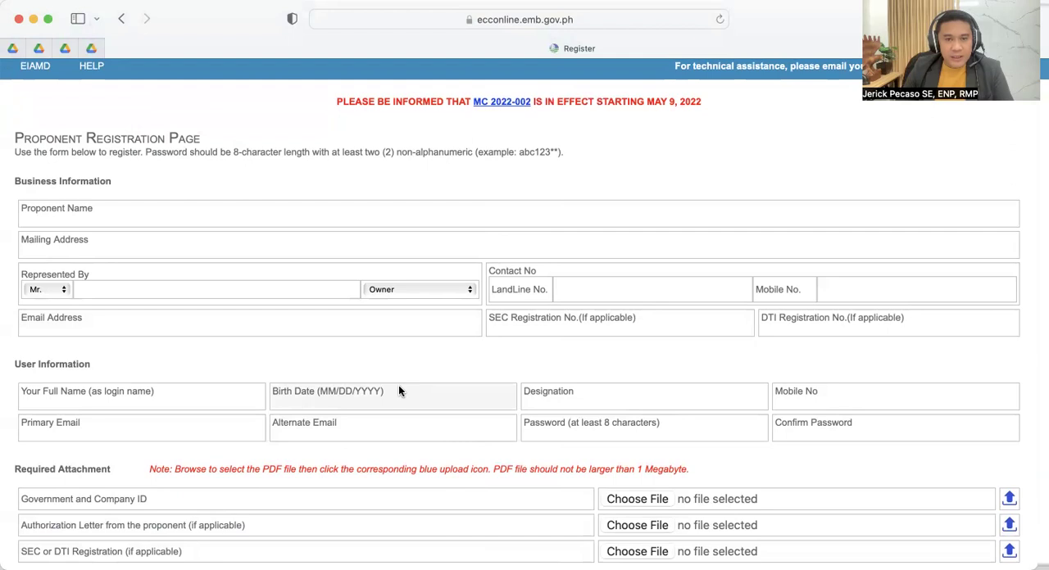
scroll(434, 418, "up", 1)
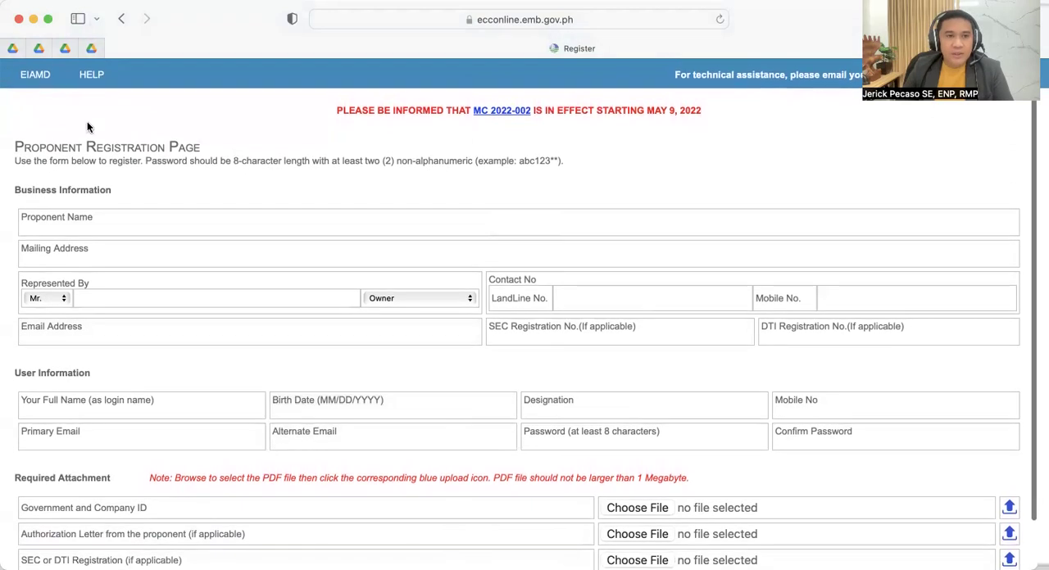
scroll(506, 395, "down", 3)
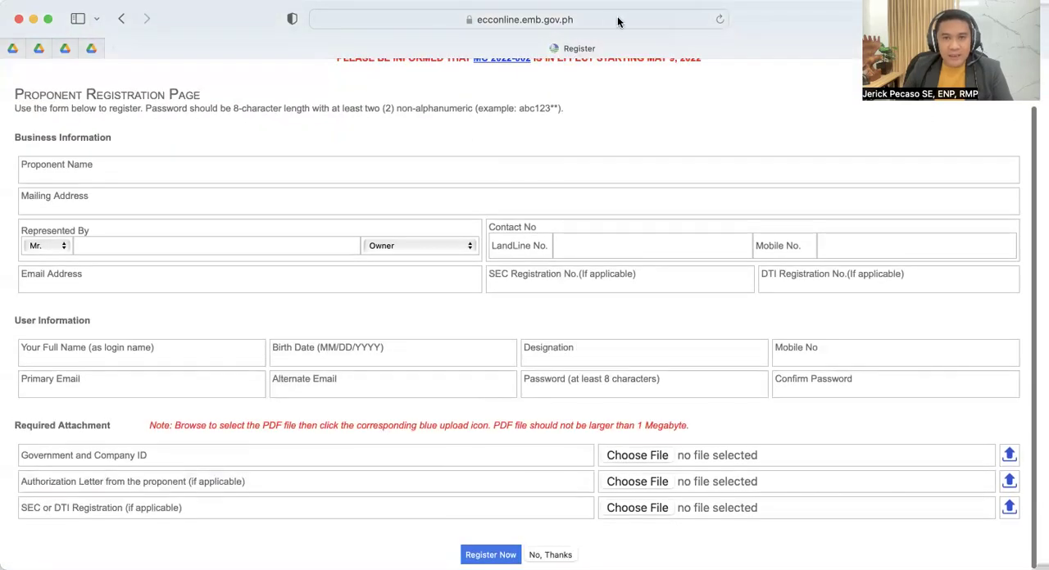
- Search the web for "ECC online" and open the login page of the ECC Online Application System
left_click(624, 18)
type("ECC ")
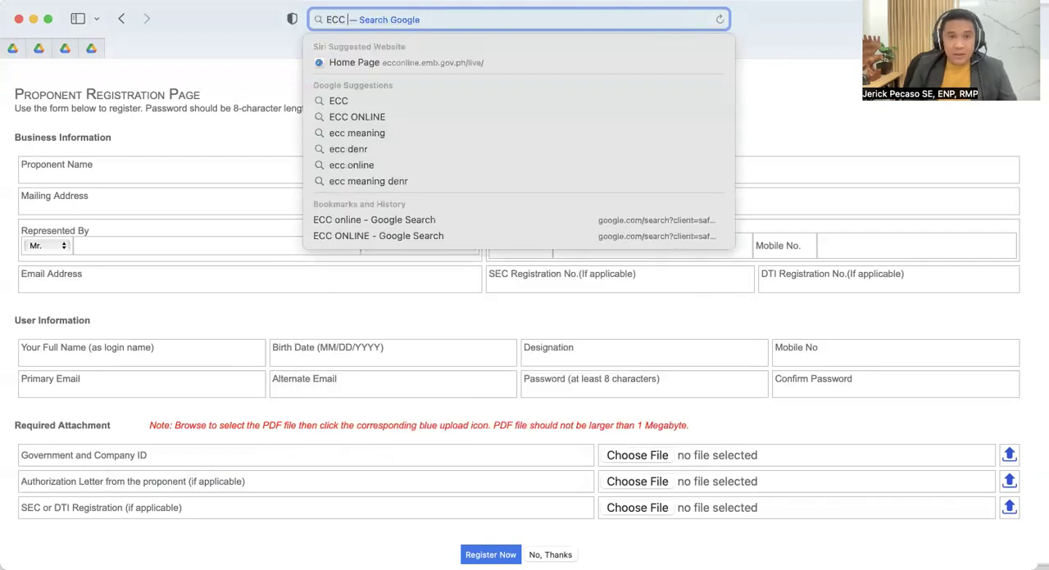
type("online")
key("Return")
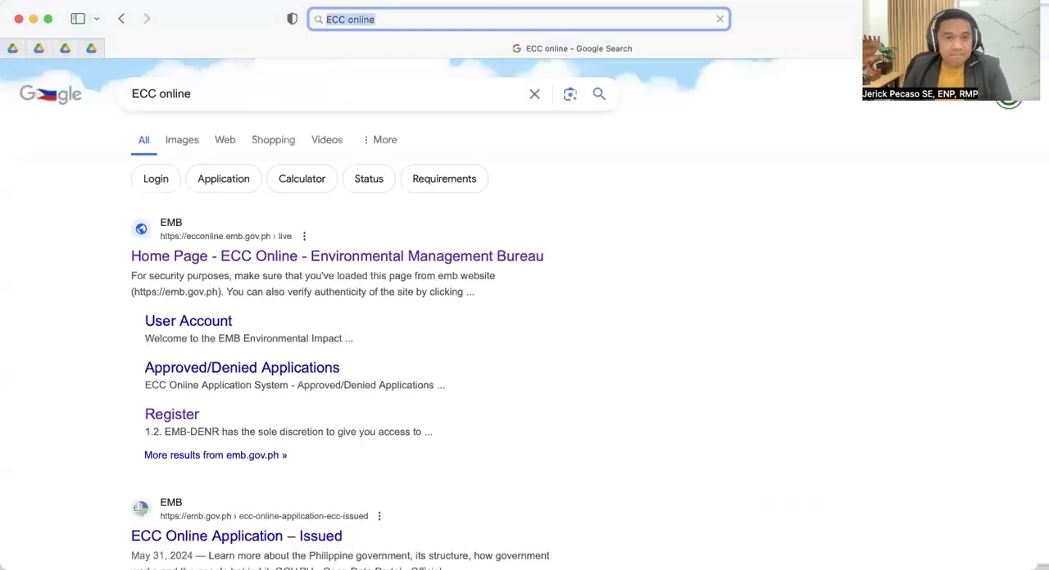
left_click(226, 256)
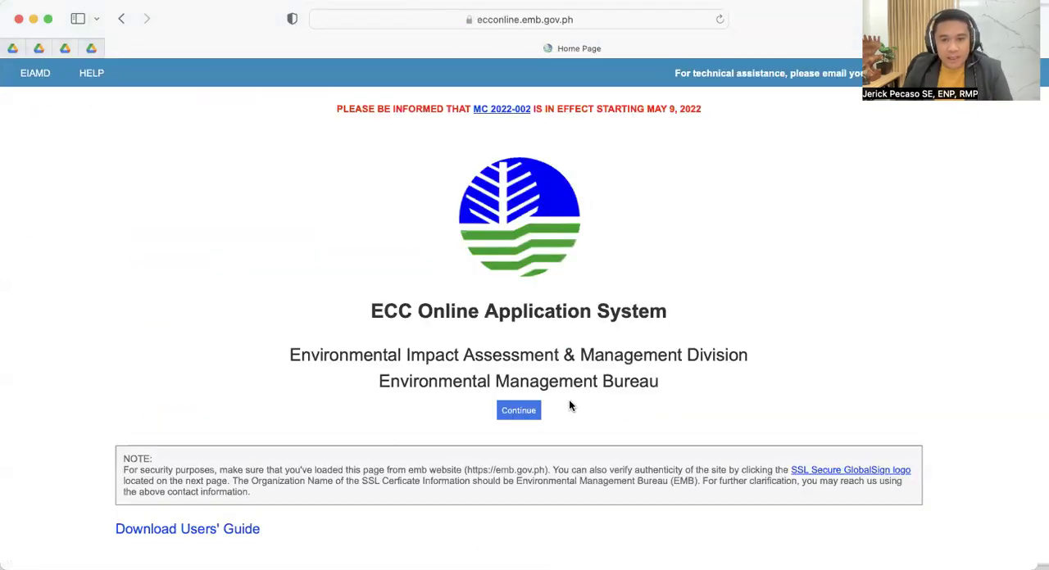
left_click(518, 410)
- Log in with the registered full name and the account password, declining to save the password in the browser
scroll(636, 210, "up", 3)
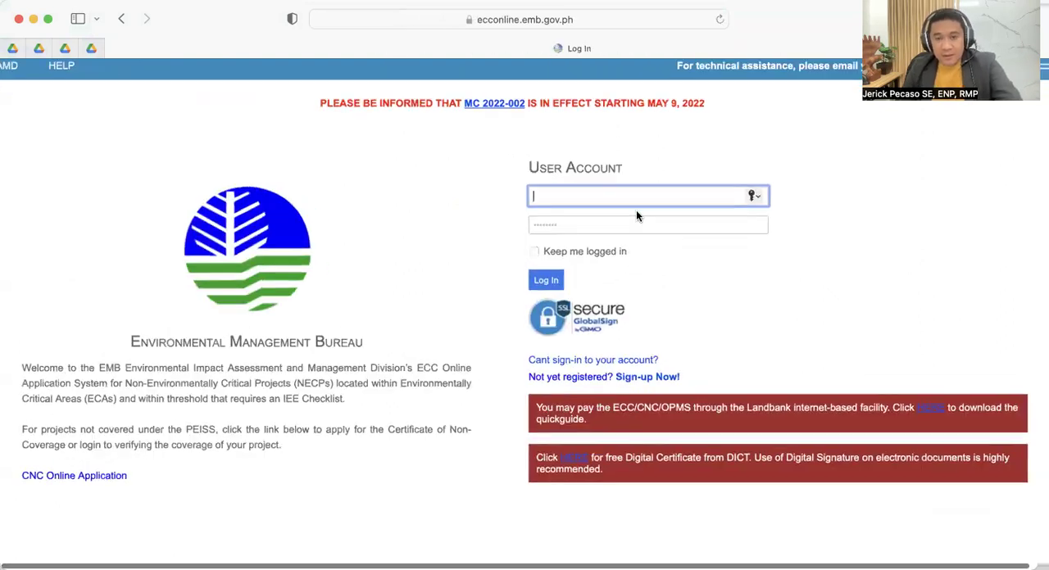
scroll(636, 205, "up", 2)
left_click(817, 321)
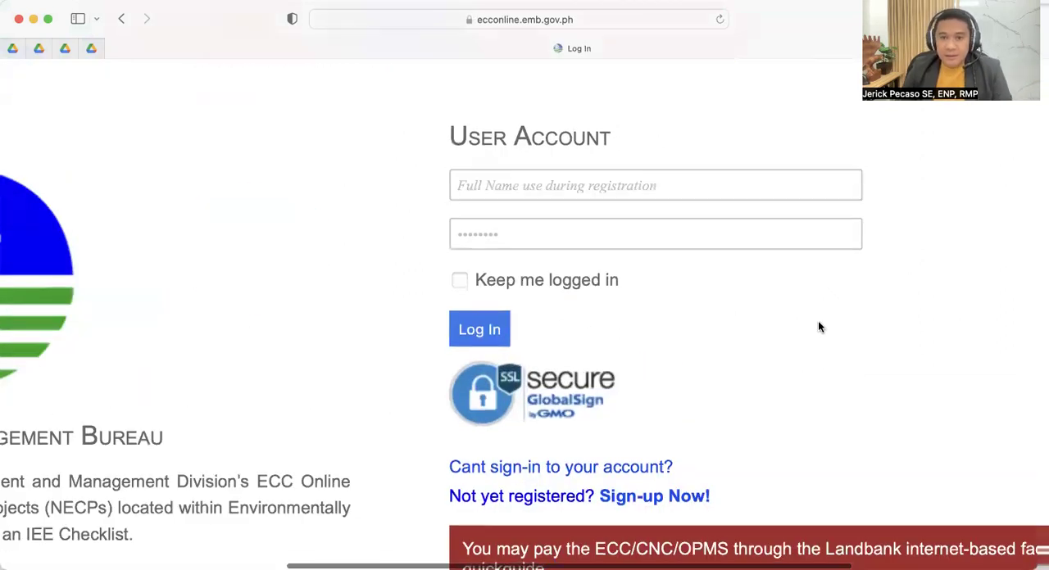
left_click(588, 191)
type("JAn")
key("BackSpace")
key("BackSpace")
key("BackSpace")
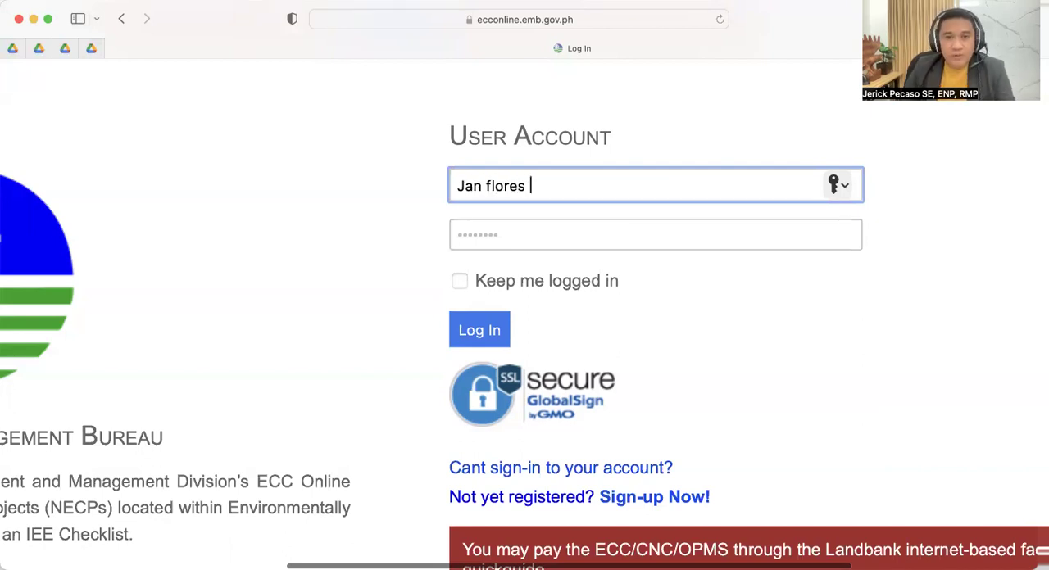
left_click(489, 233)
type("••••••••••••")
key("Return")
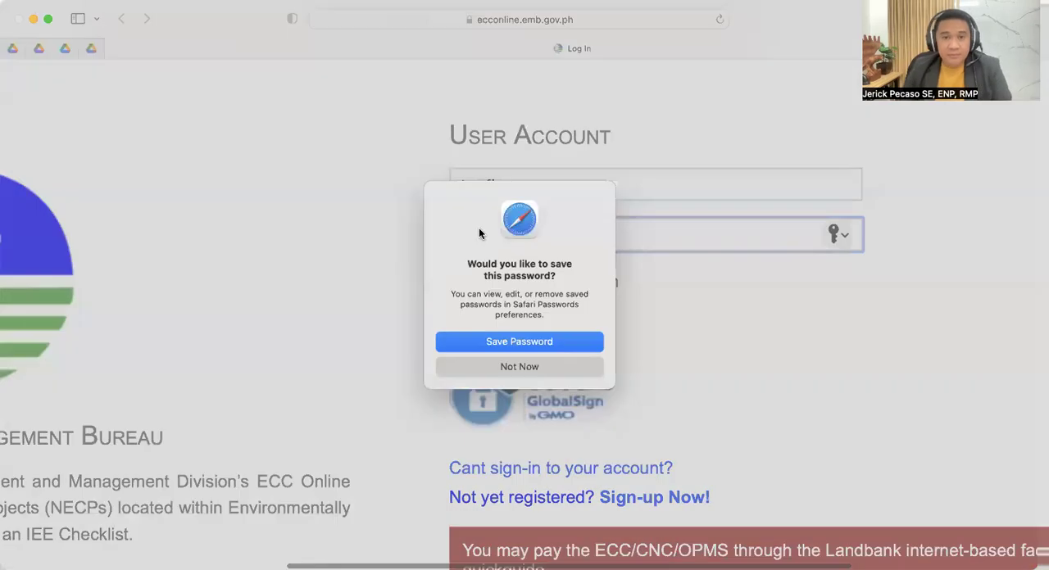
left_click(518, 366)
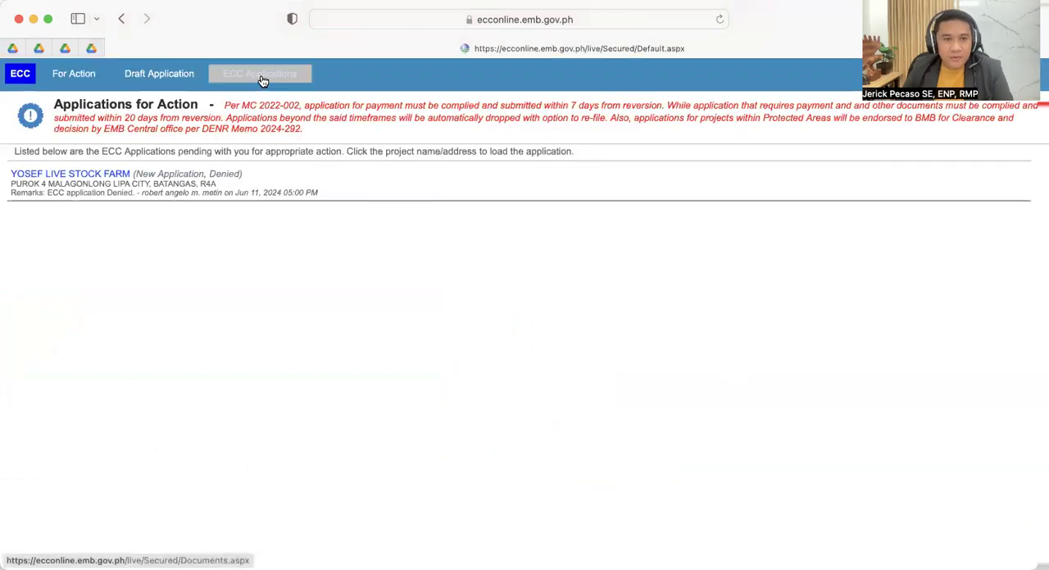
- View the ECC applications list, then open a draft application and set its purpose to New Application
left_click(260, 80)
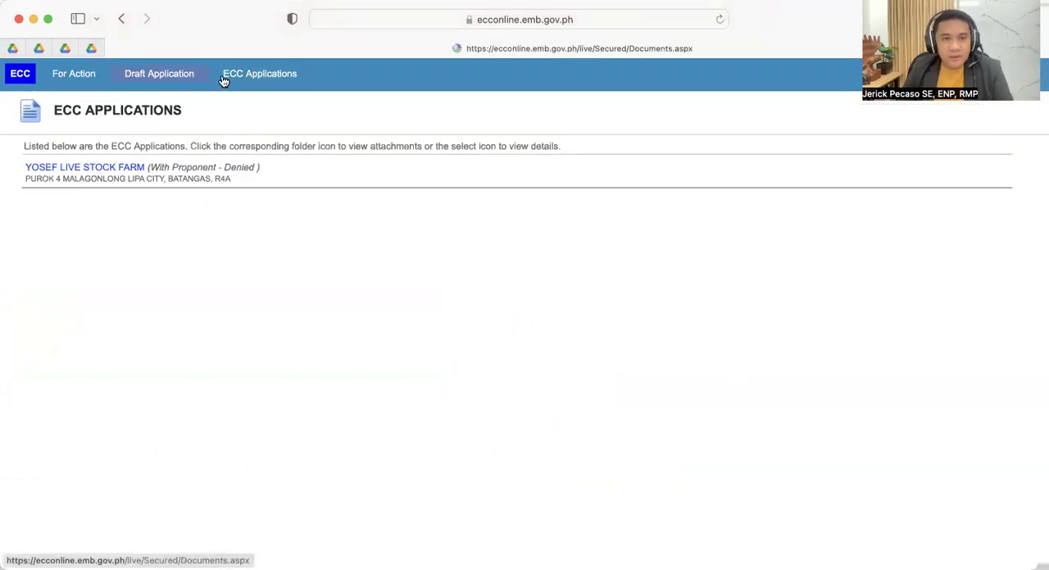
left_click(148, 75)
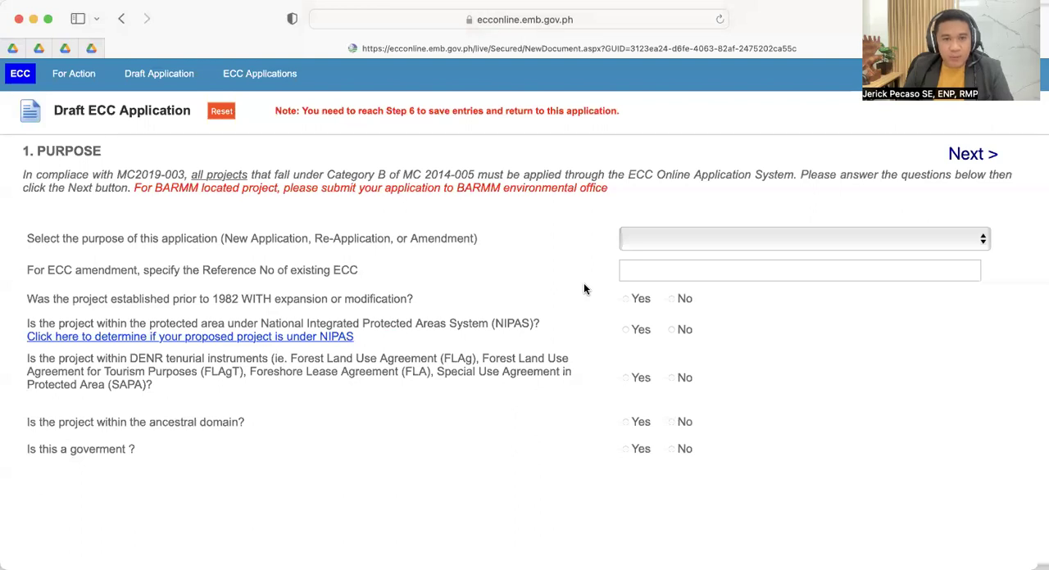
left_click(713, 244)
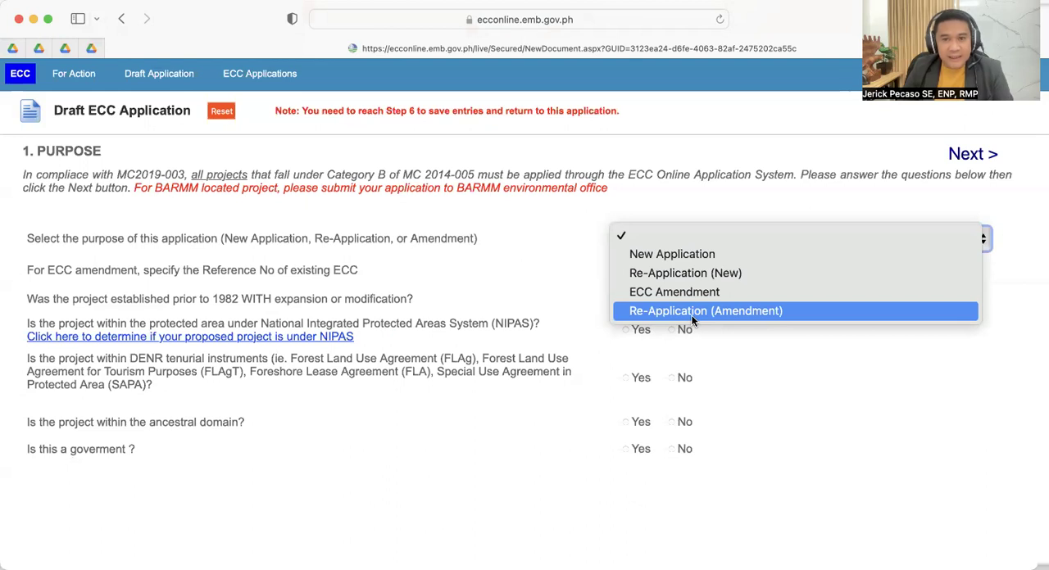
left_click(677, 254)
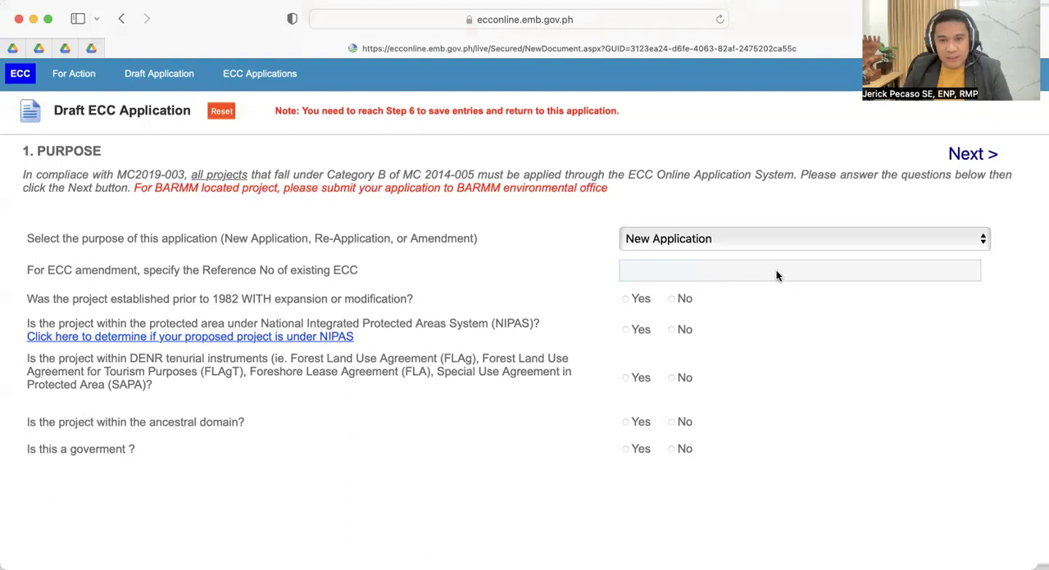
- Try ECC Amendment as the application's purpose and return it to New Application
left_click(713, 234)
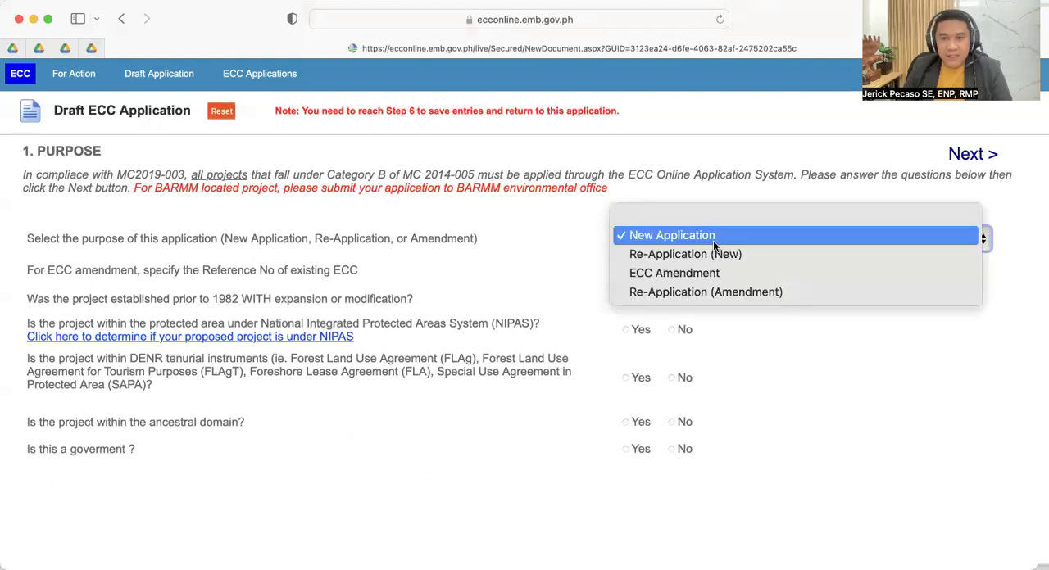
left_click(769, 369)
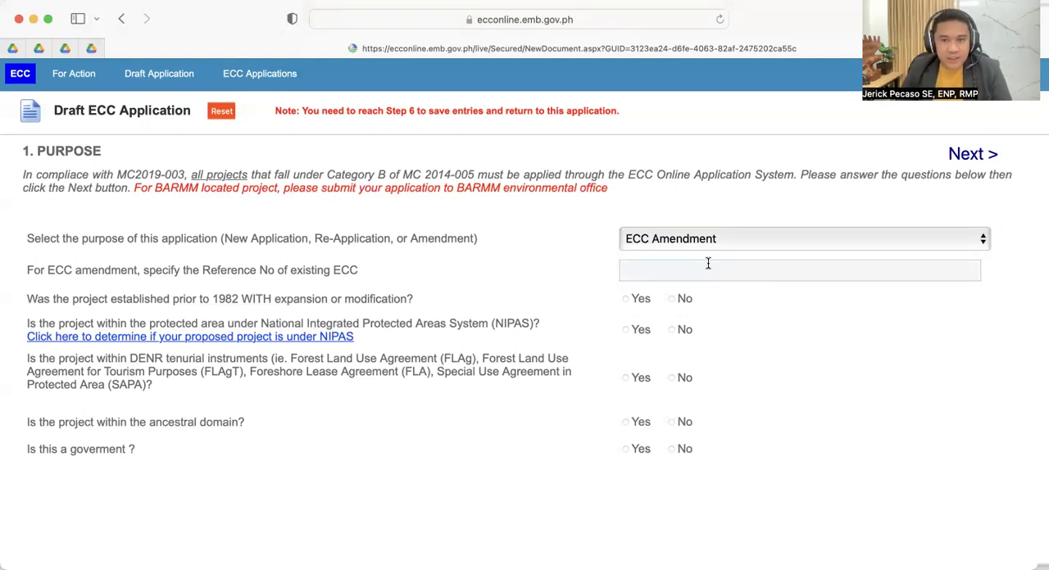
left_click(699, 239)
left_click(673, 200)
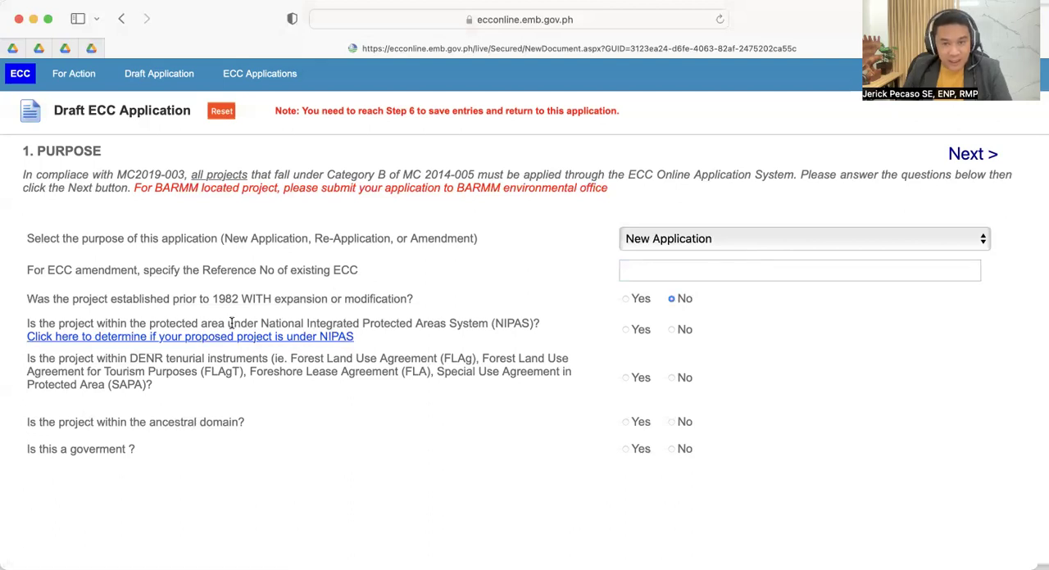
- Answer No to the pre-1982, NIPAS, DENR tenurial, ancestral domain and government questions, and continue to the project type
left_click(671, 329)
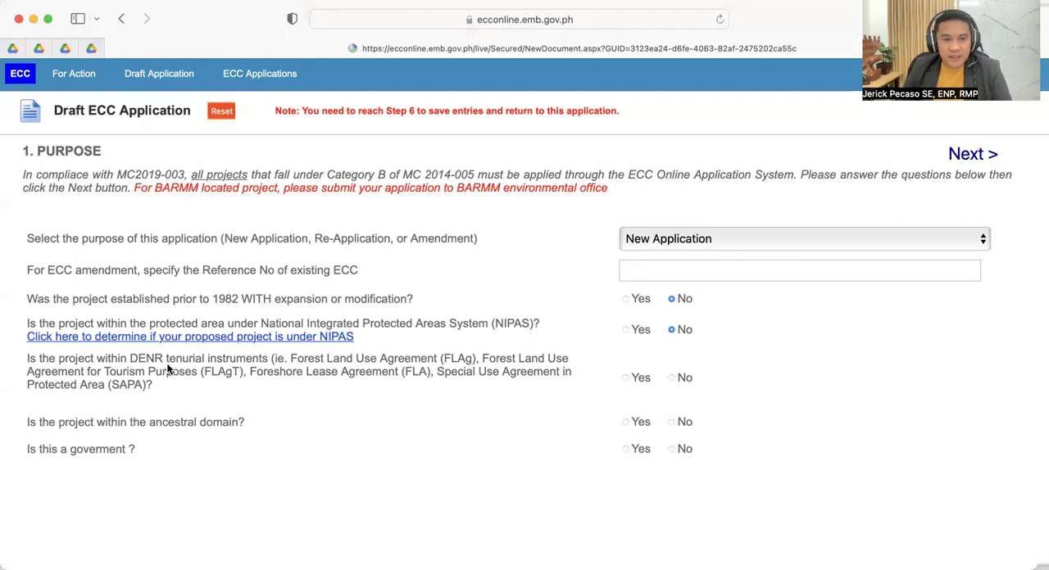
left_click(671, 379)
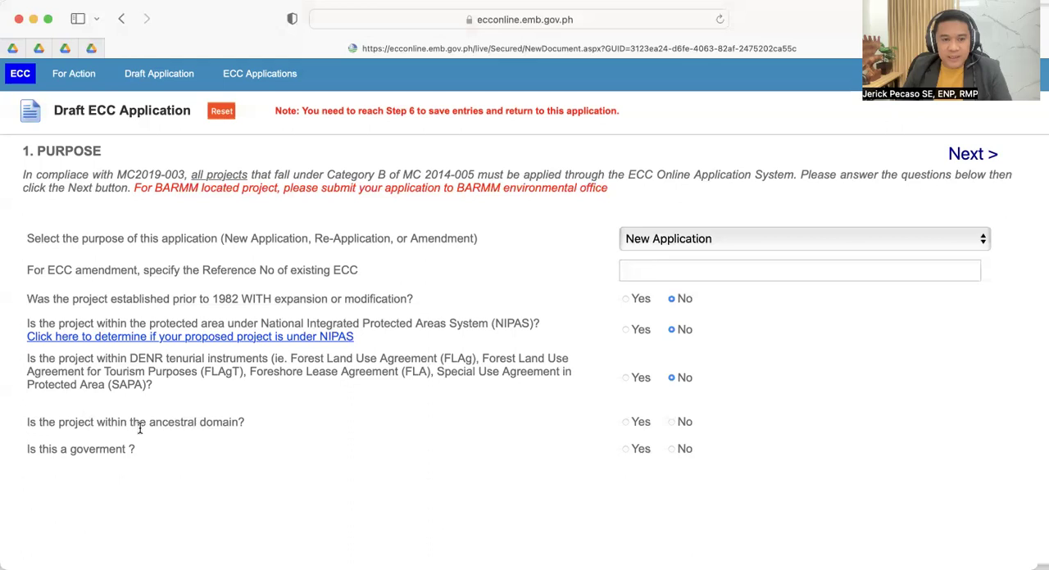
left_click(672, 423)
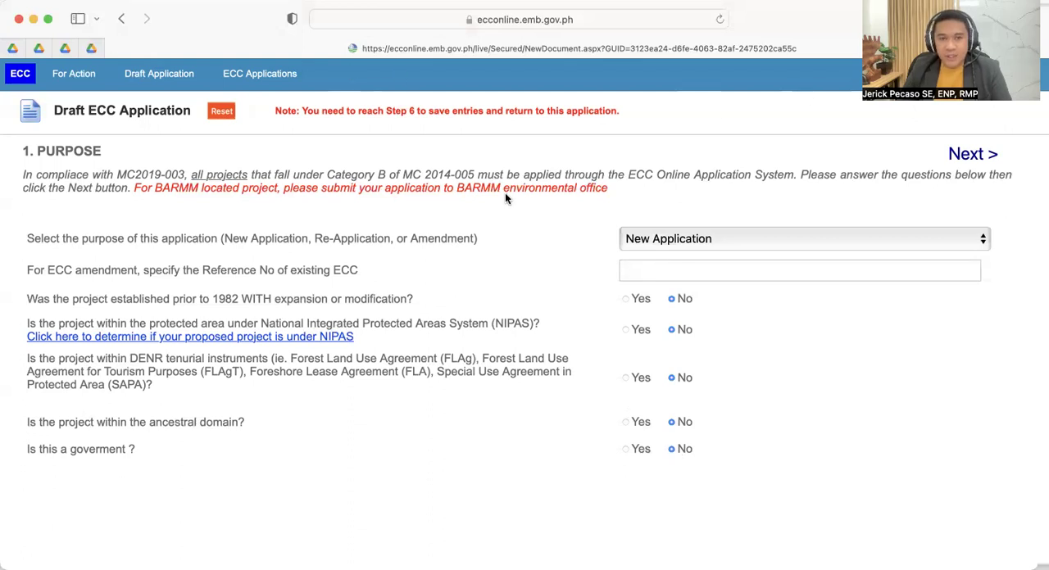
left_click(970, 160)
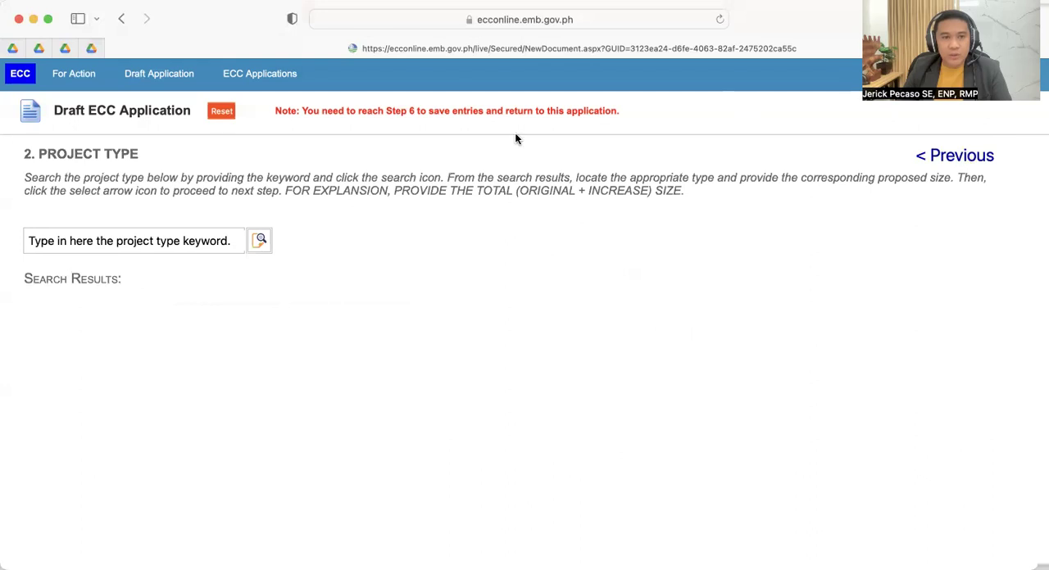
- Search the project types for the keyword "Livestock"
left_click(163, 237)
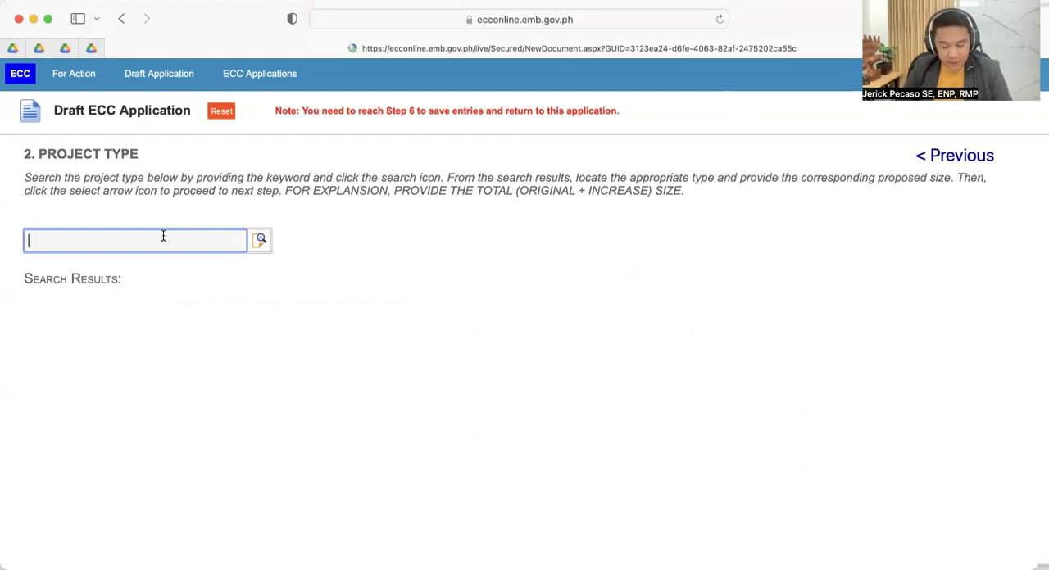
type("Lives")
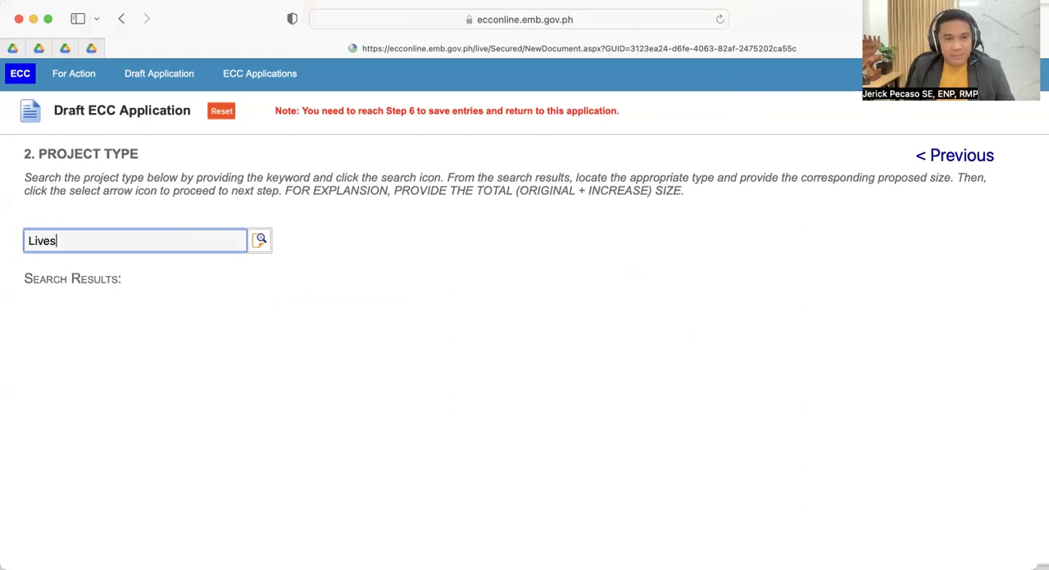
type("d")
key("BackSpace")
type("tock")
left_click(257, 238)
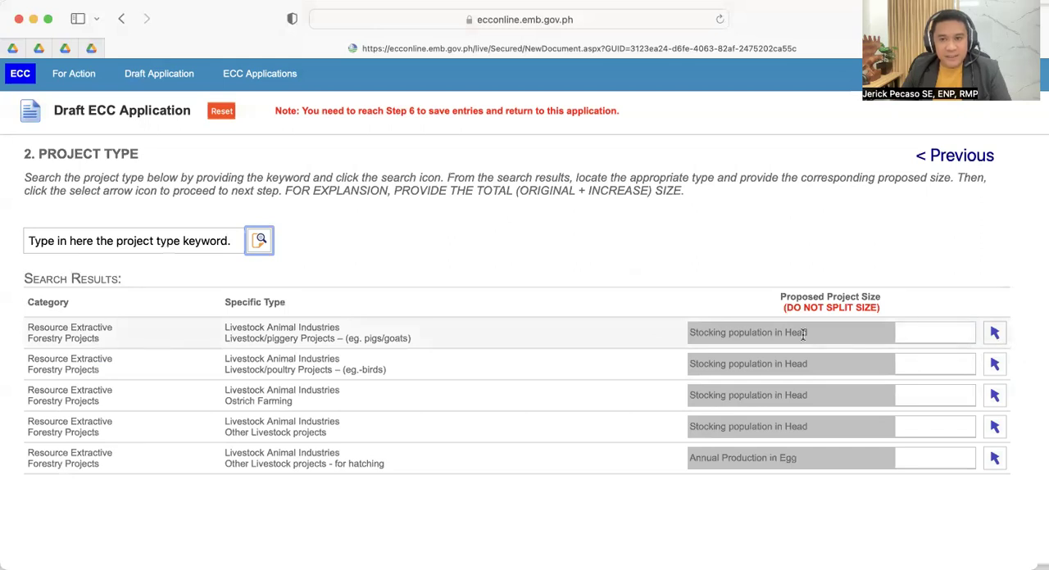
- Set the Livestock/piggery Projects stocking population to 200 heads and select that project type
left_click(925, 333)
type("200")
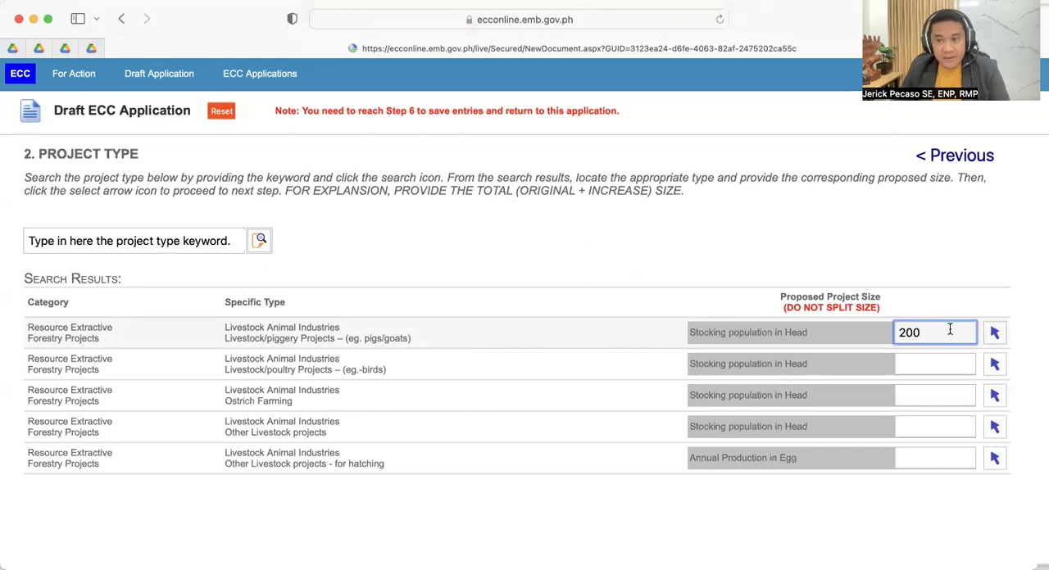
left_click(994, 334)
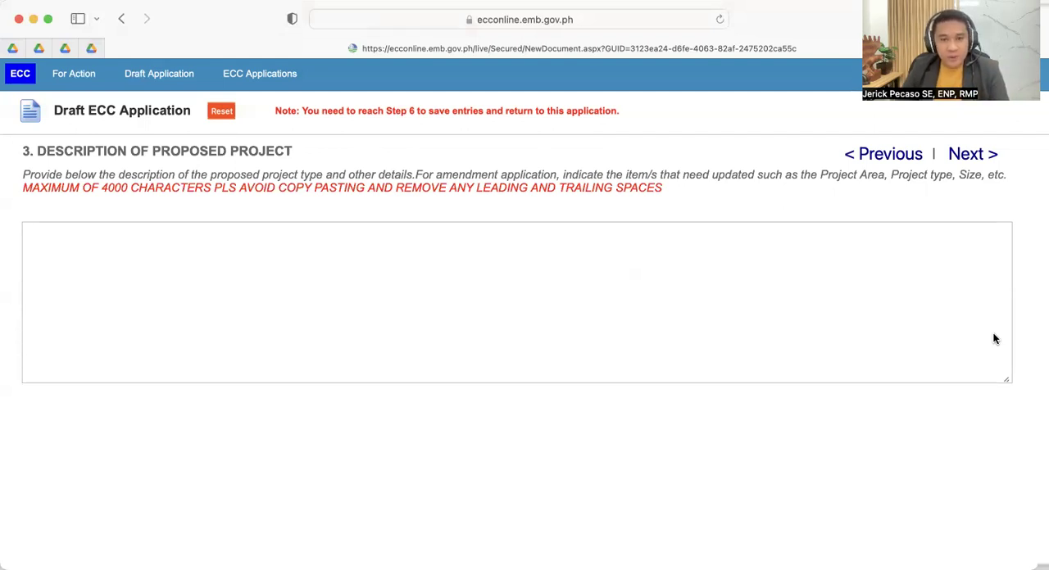
- Begin the description of the proposed project with "The ABC Piggery project"
left_click(119, 232)
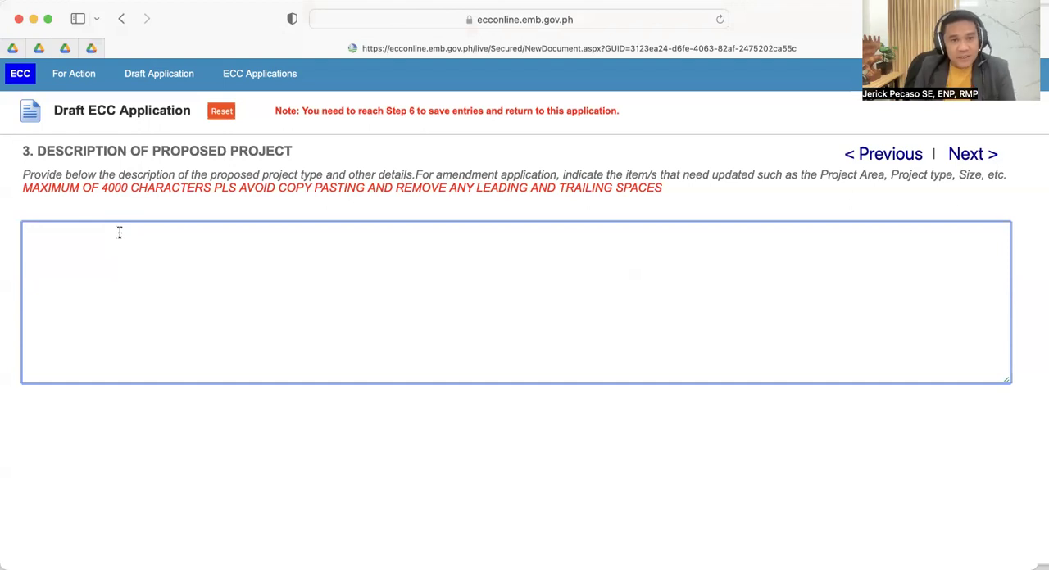
type("The")
type(" ABC (D")
key("BackSpace")
key("BackSpace")
type("PIgger")
key("BackSpace")
key("BackSpace")
key("BackSpace")
key("BackSpace")
key("BackSpace")
type("iggery project")
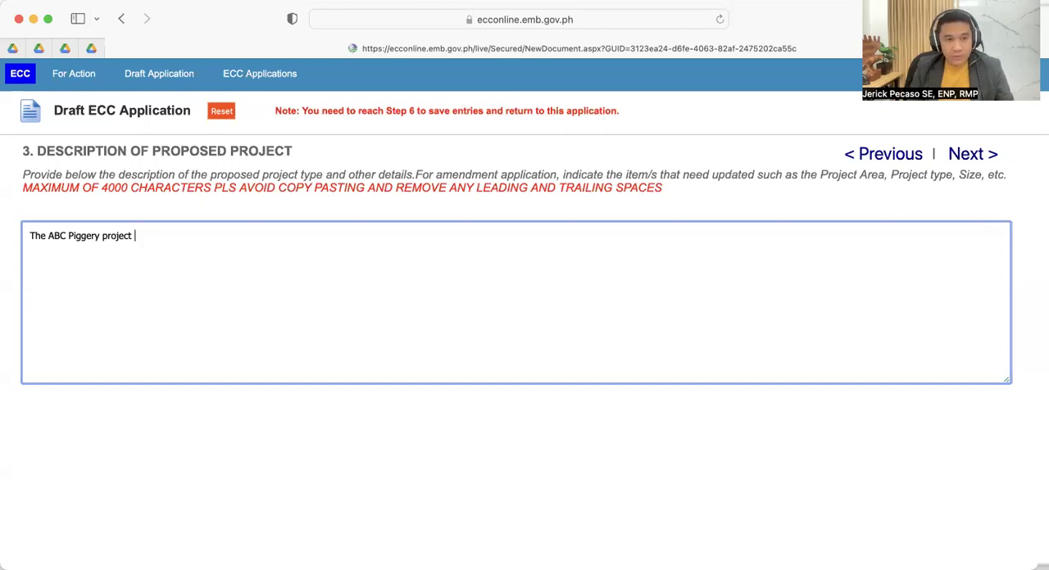
- Continue the project description with "with a stocking population of 200 heads"
type("with")
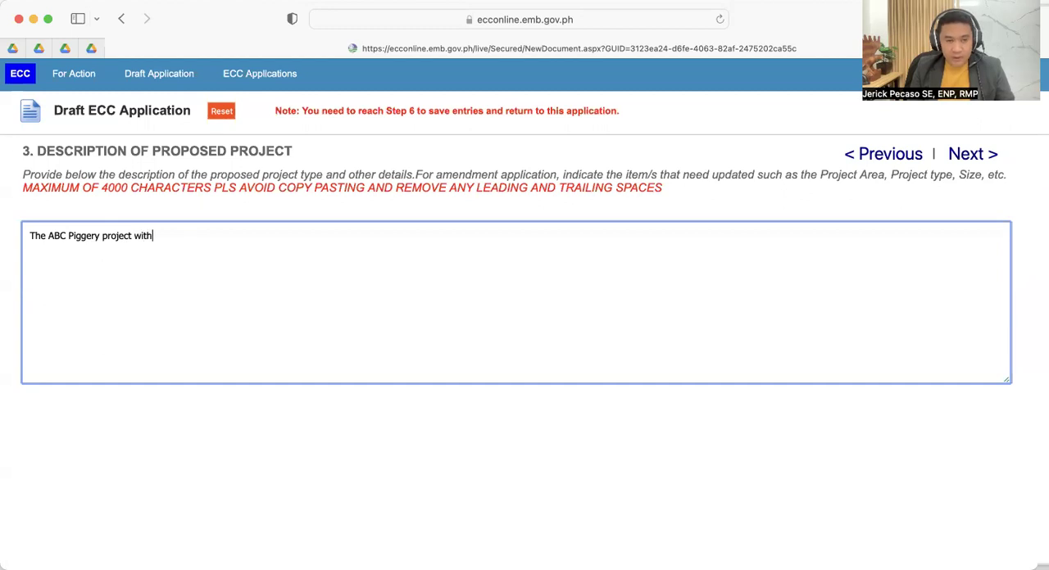
type(" a stocking p")
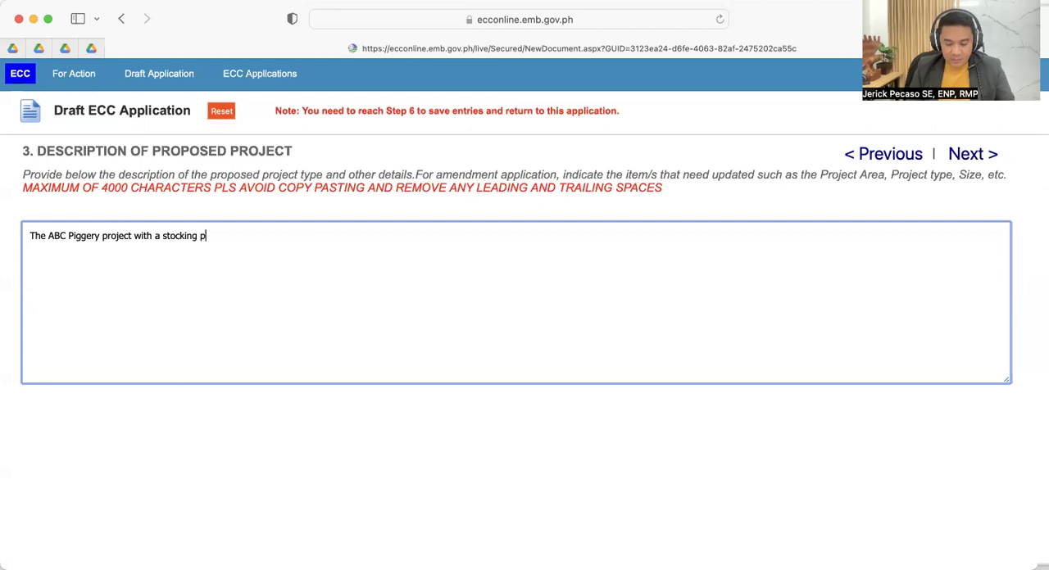
type("opul")
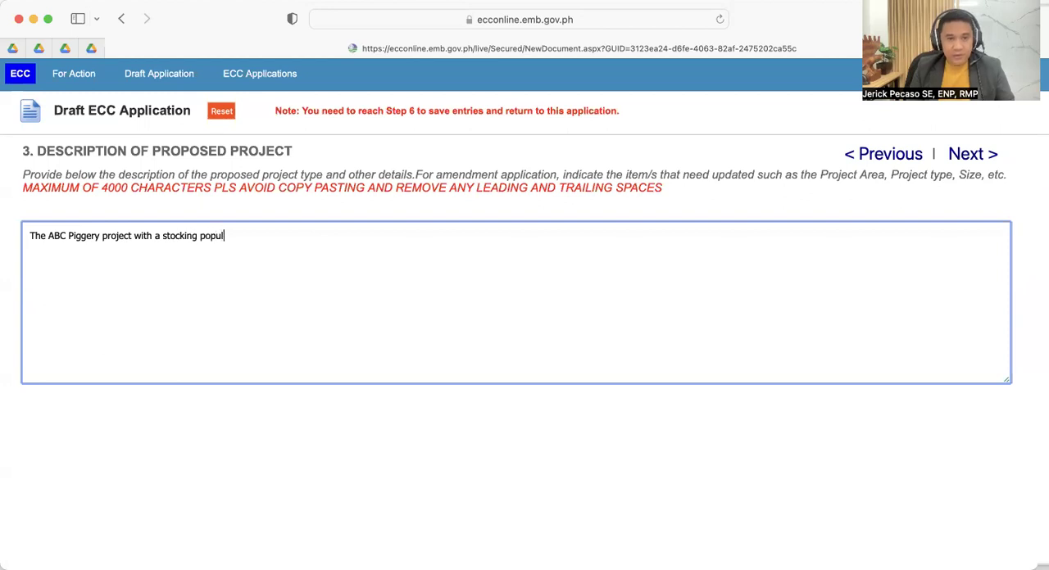
type("ation of 20")
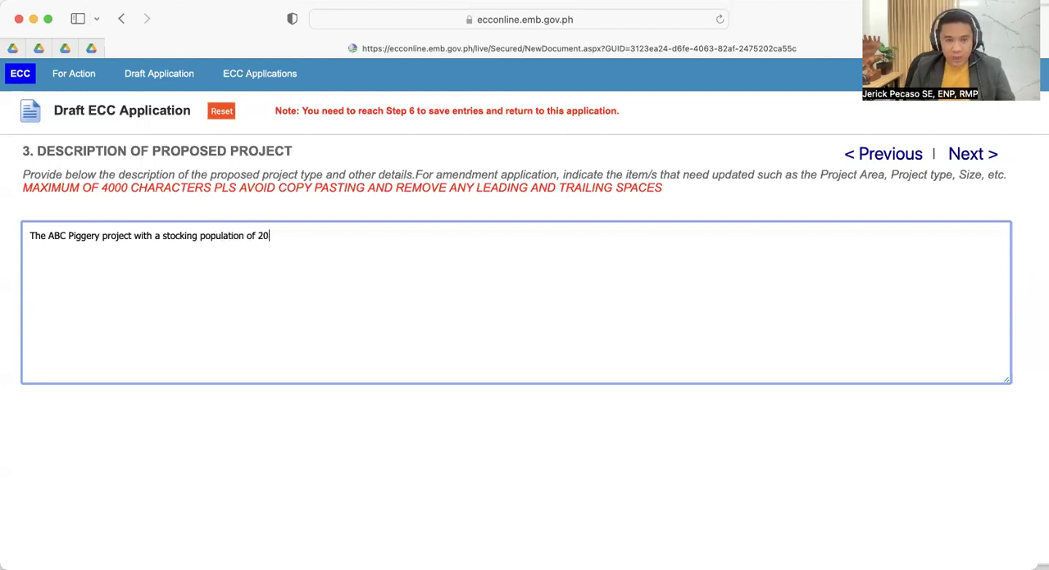
type("0 heads ")
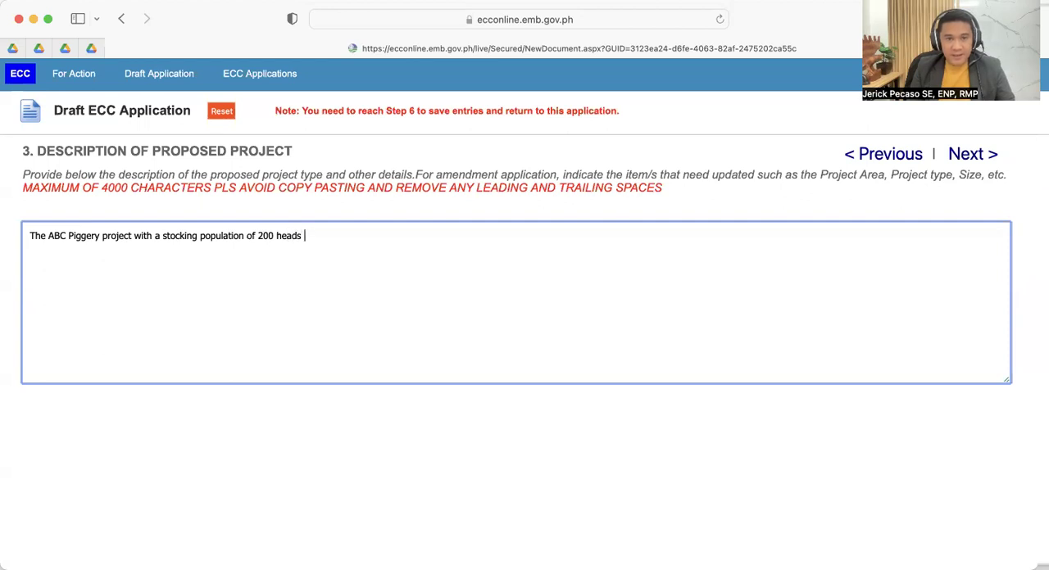
type("wi")
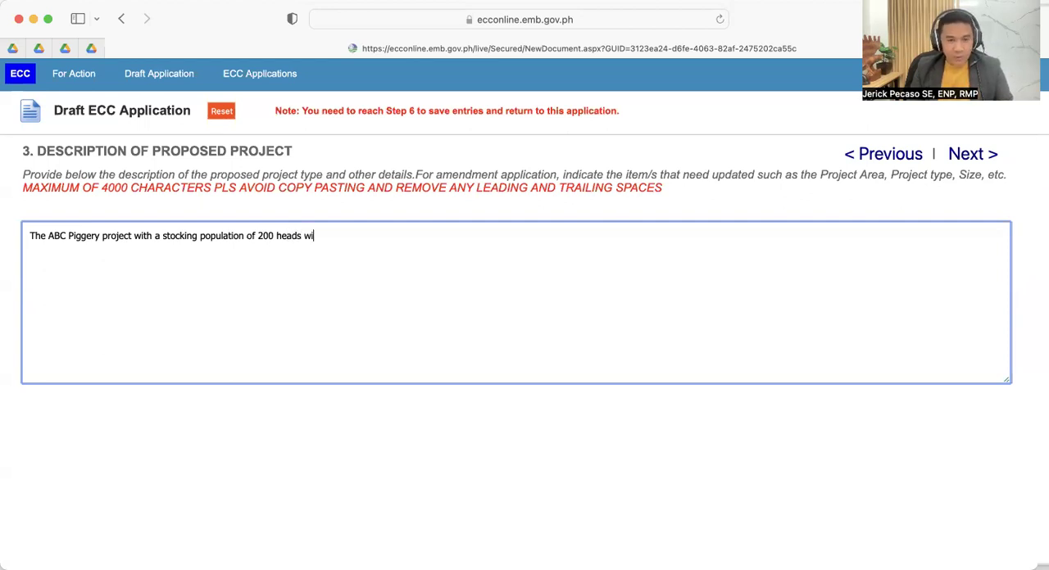
type("ll be locat")
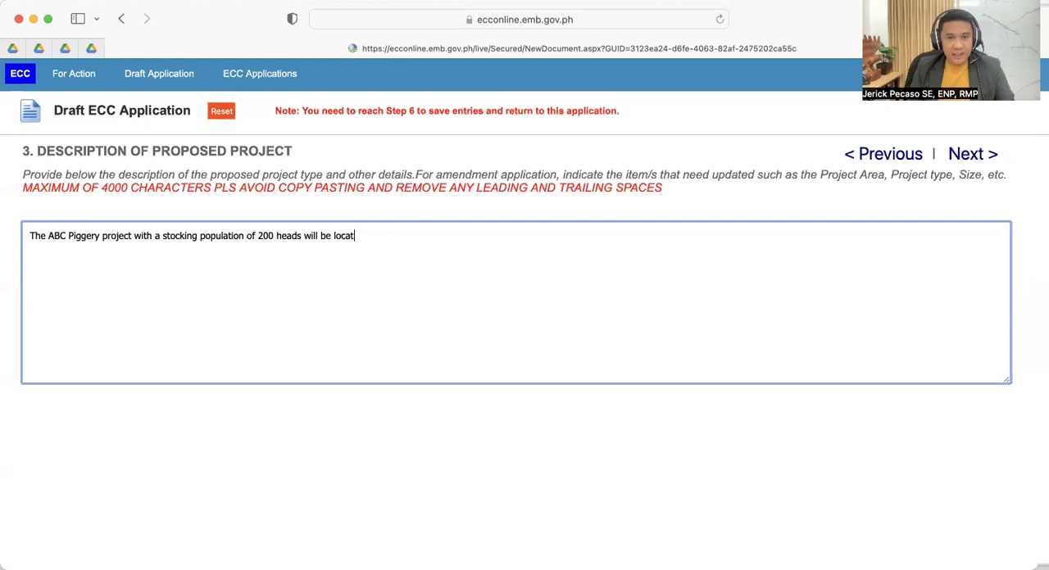
type("ed at")
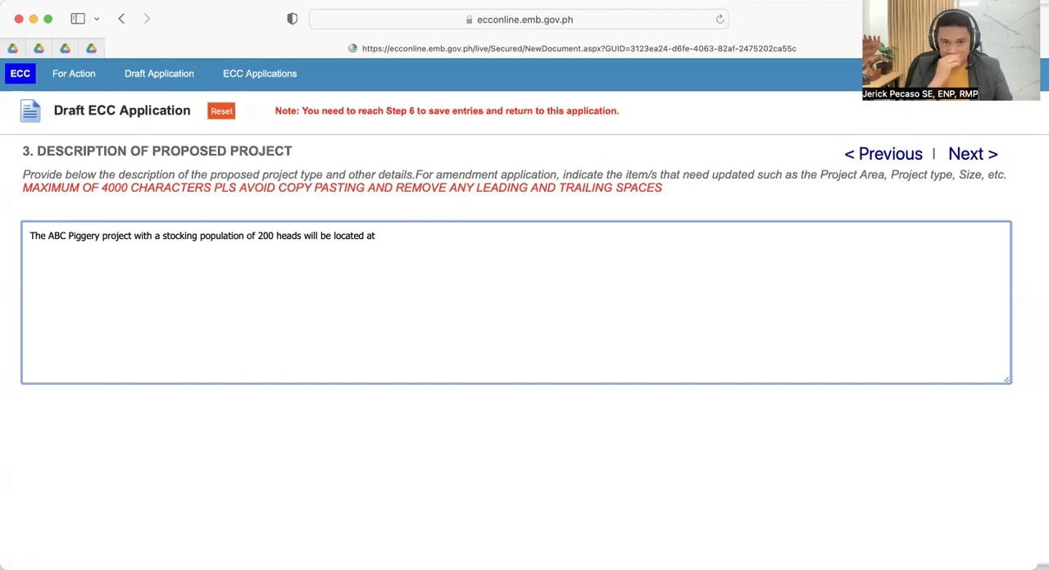
- Continue the description with "will be located at" followed by the project site's barangay, city and province
type("Brgy. Alangilan Bata")
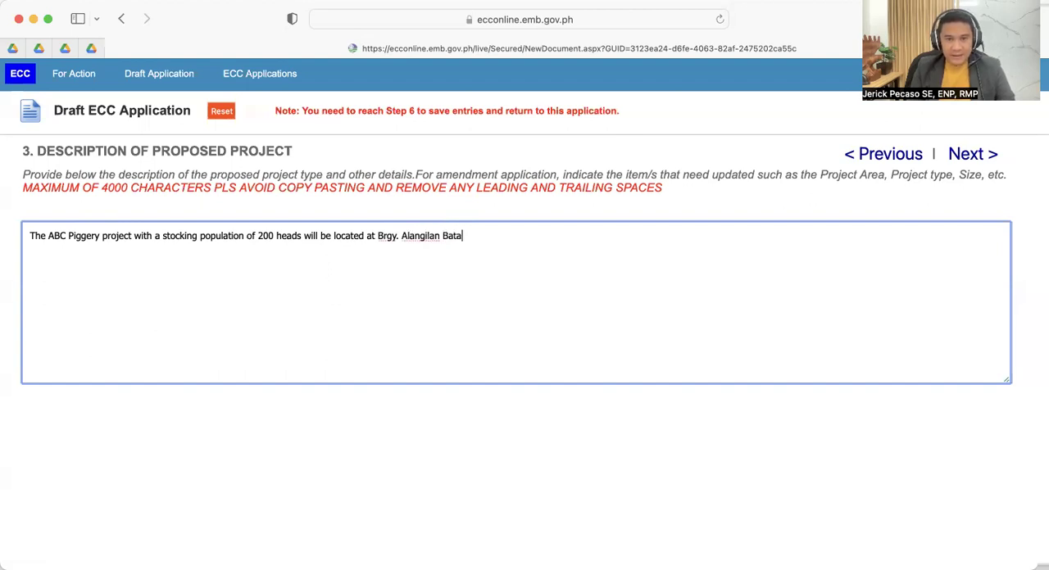
type("ngas City Batangas. Th")
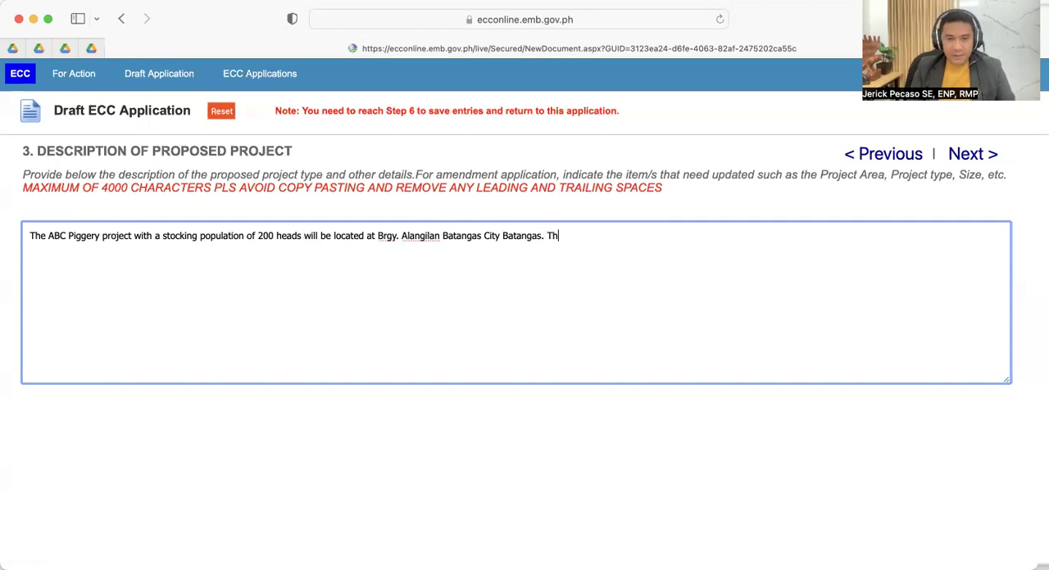
- End the location sentence and add "The Project will occupy a total land area of 15,000 sq.m" to the description
type("e Project w")
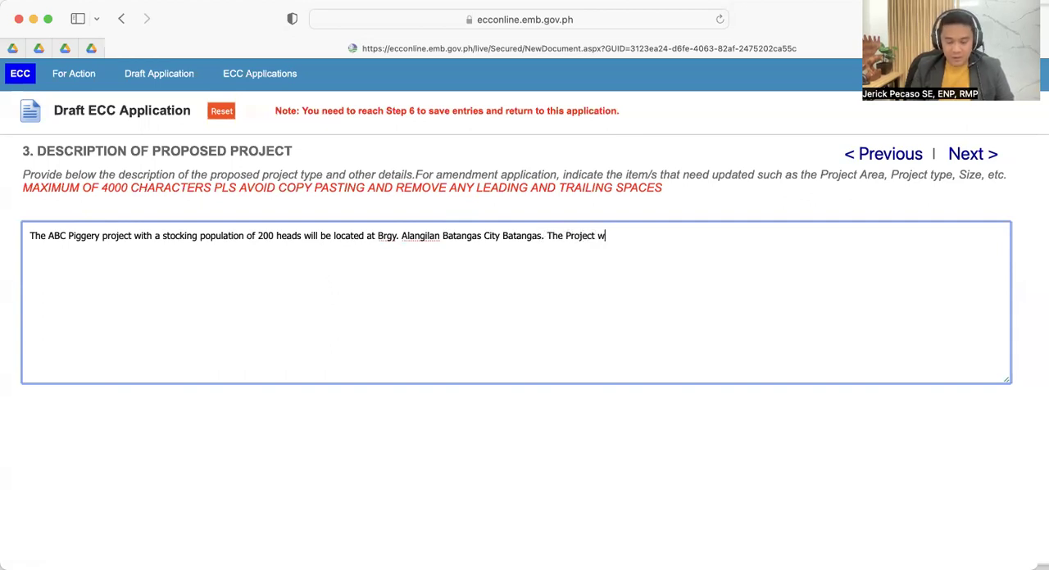
type("ill occupy ")
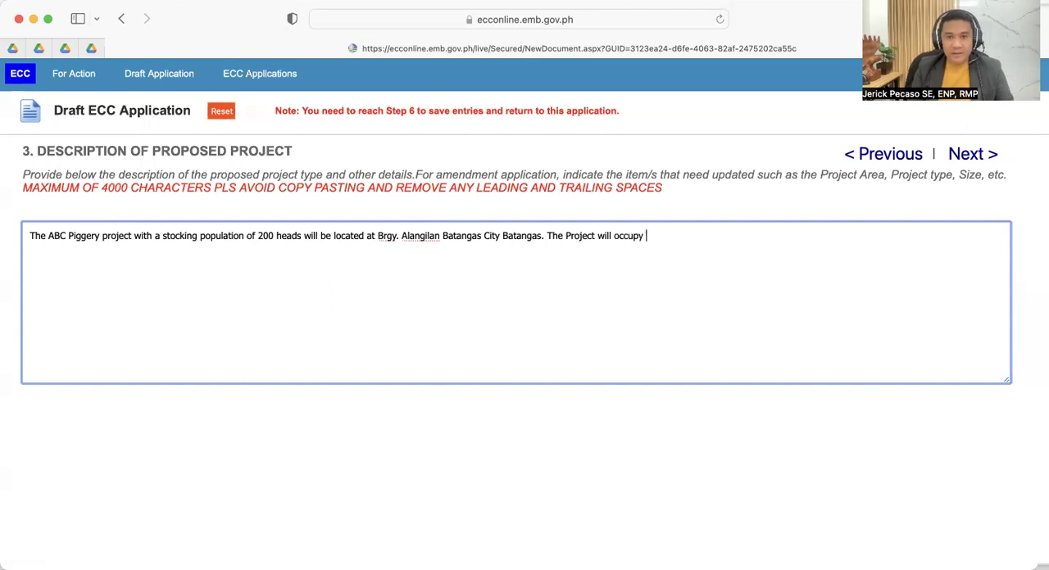
type("a total land area of 15,000 sq.m")
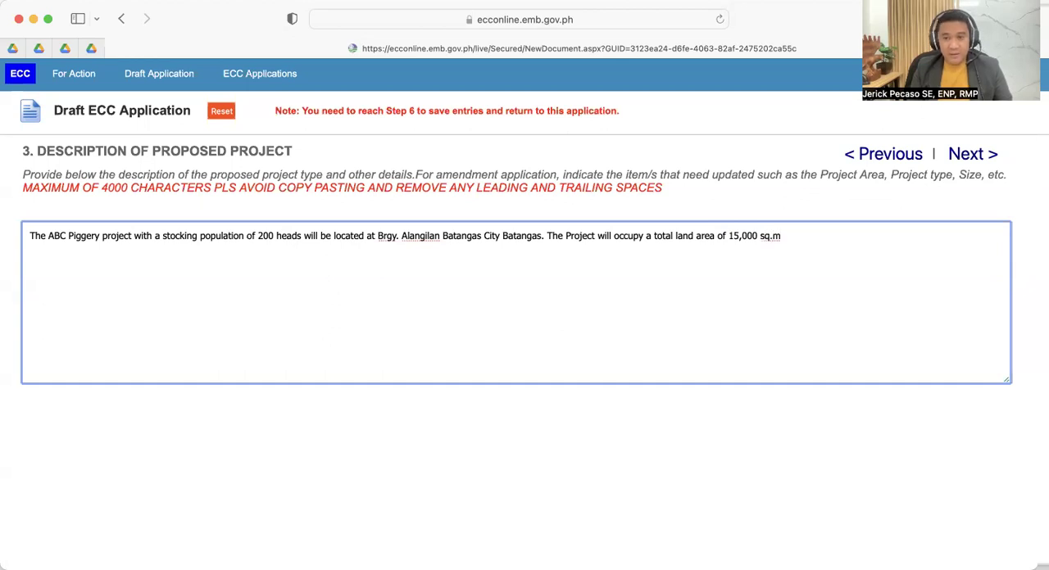
type(" covere")
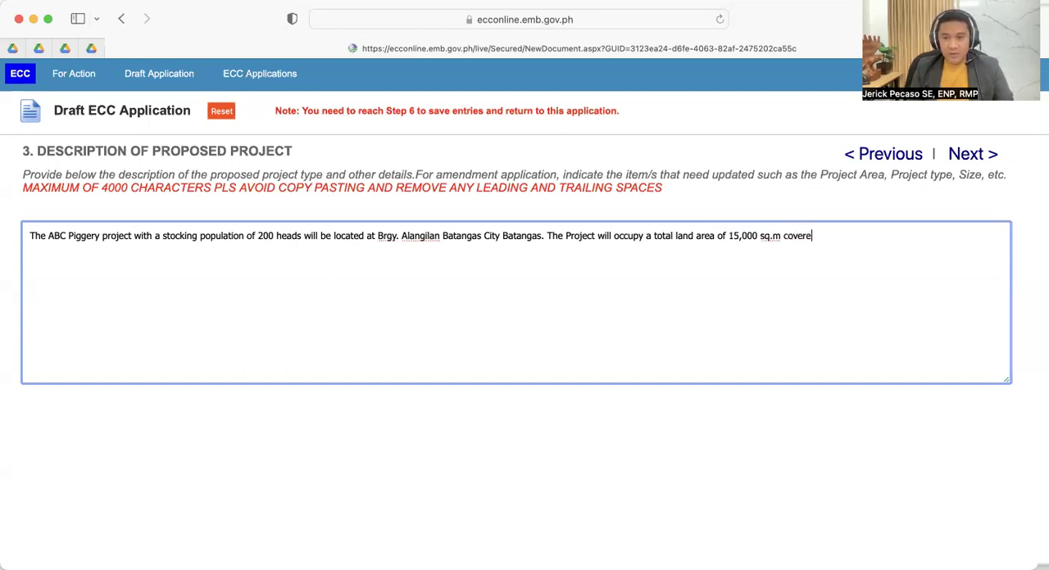
type("d y")
- Extend the land area sentence with "covered by the TCT No." and the land title number
type("by")
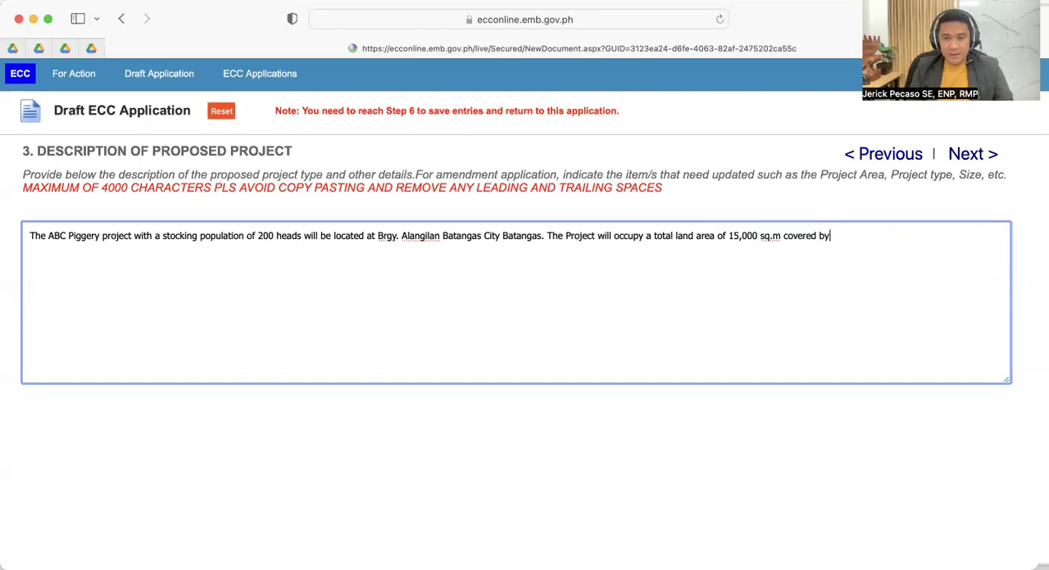
type(" the TC")
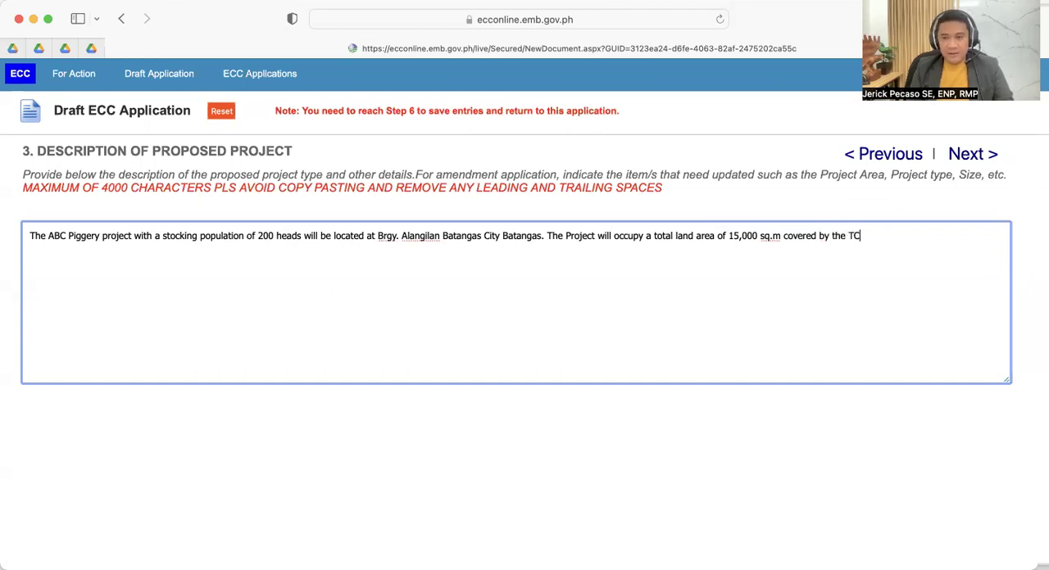
type("T No. 12")
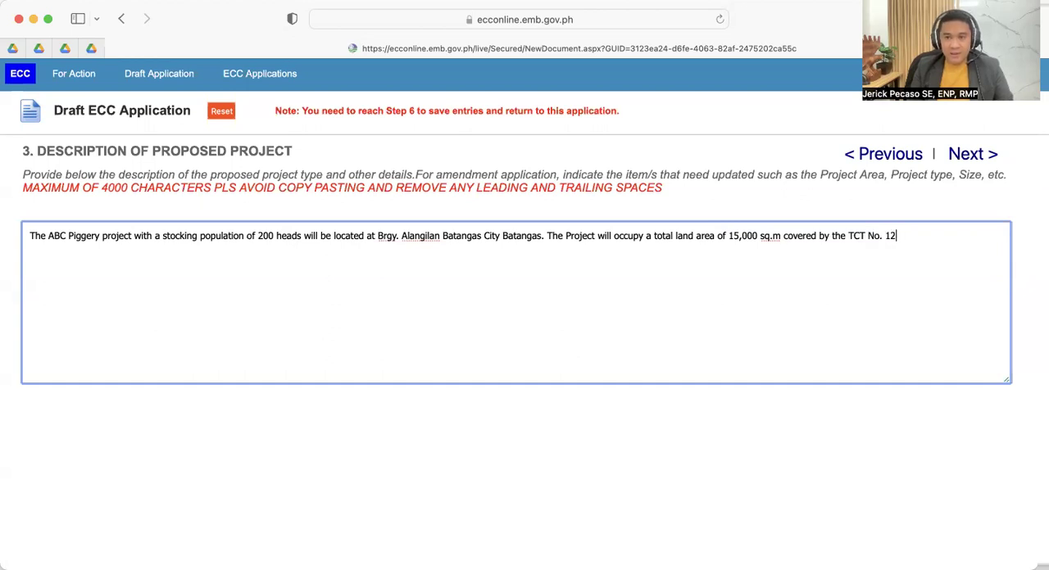
type("34567")
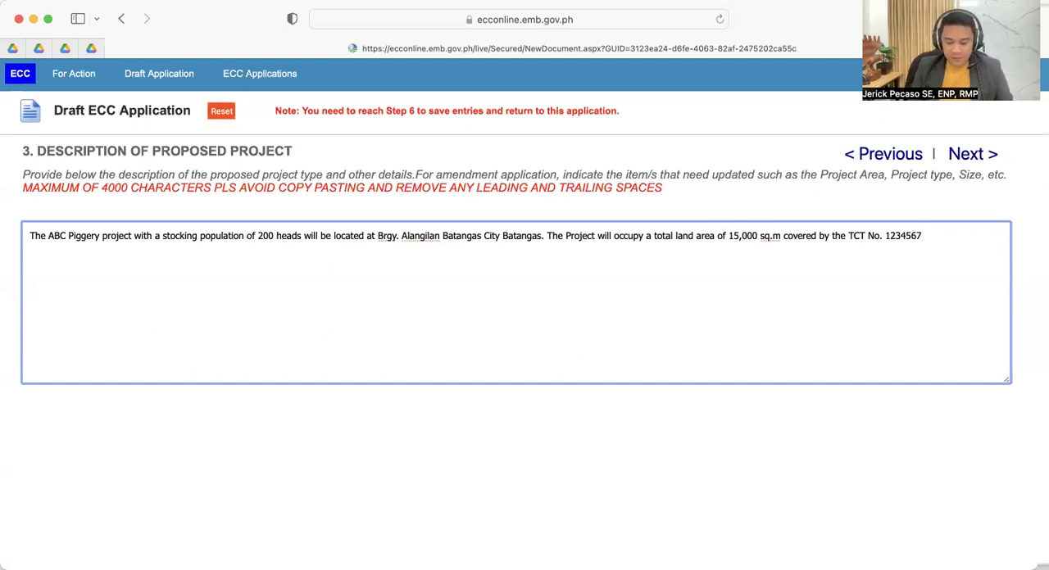
- Complete the land area sentence with "and a total building footprint area of 6,000 sq.m."
type("and ")
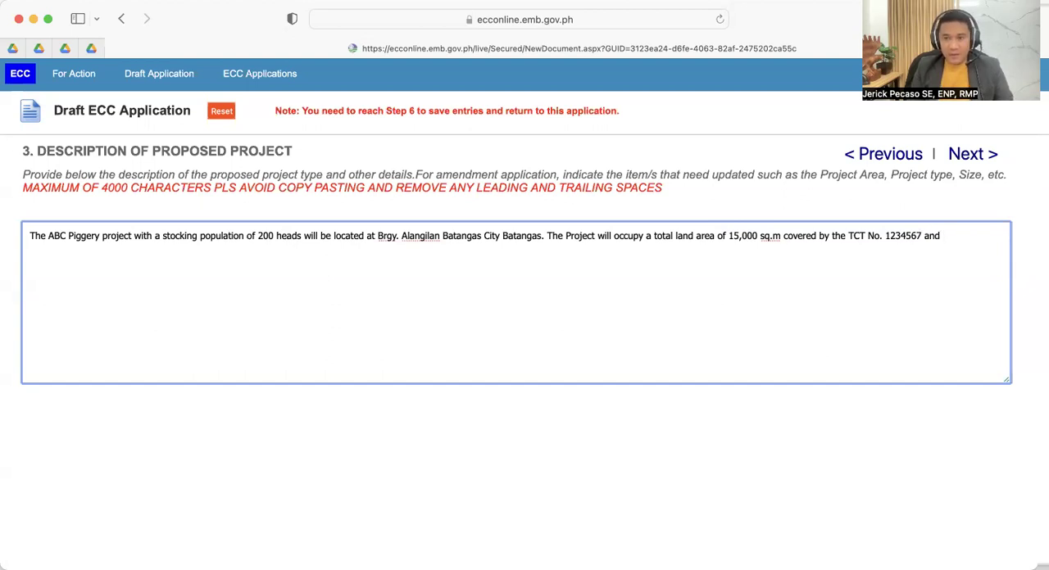
type("a total")
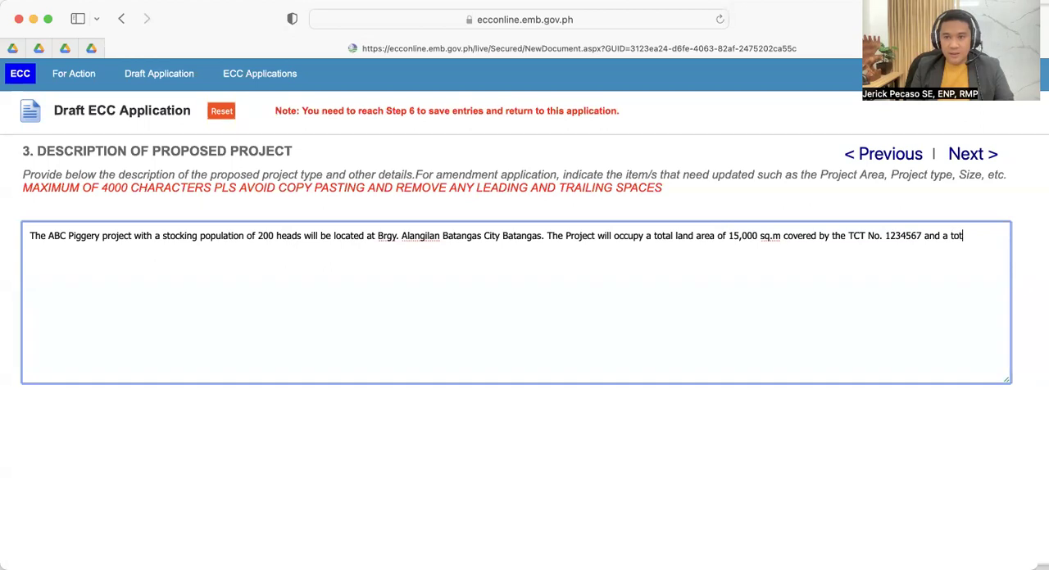
type(" buildin")
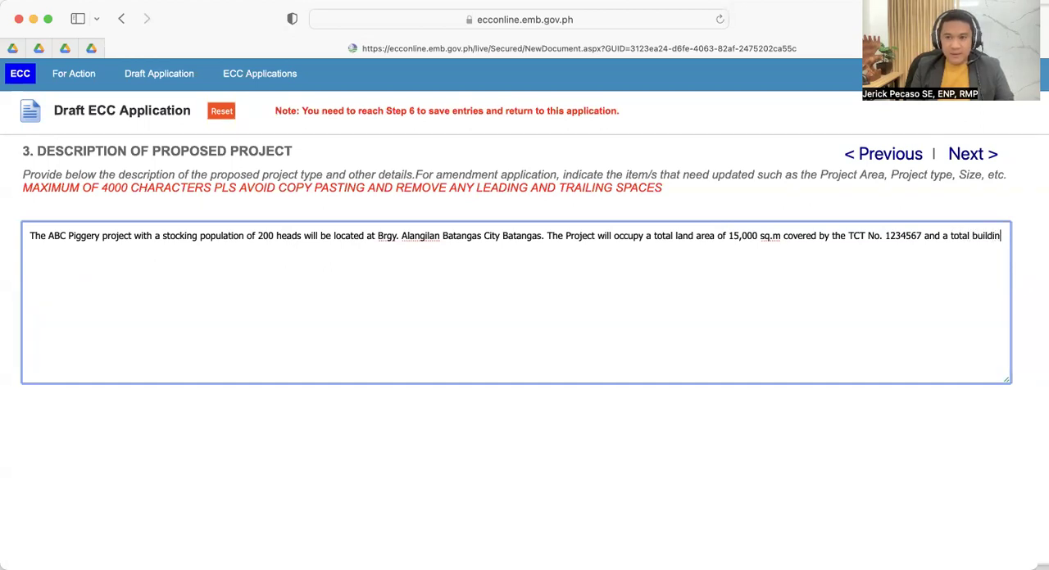
type("g foi")
key("BackSpace")
type("o")
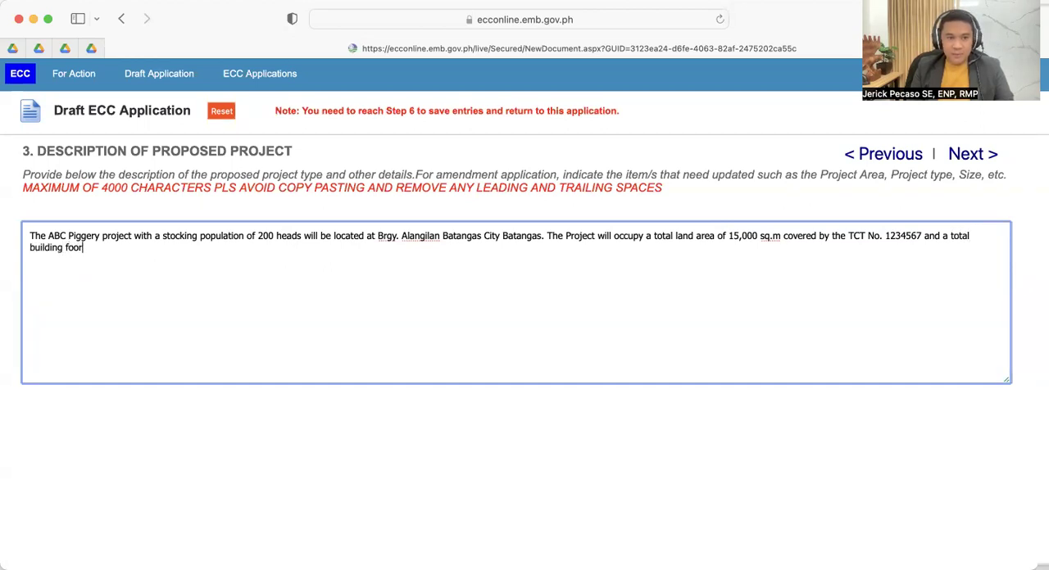
type("tprint area of 6,0")
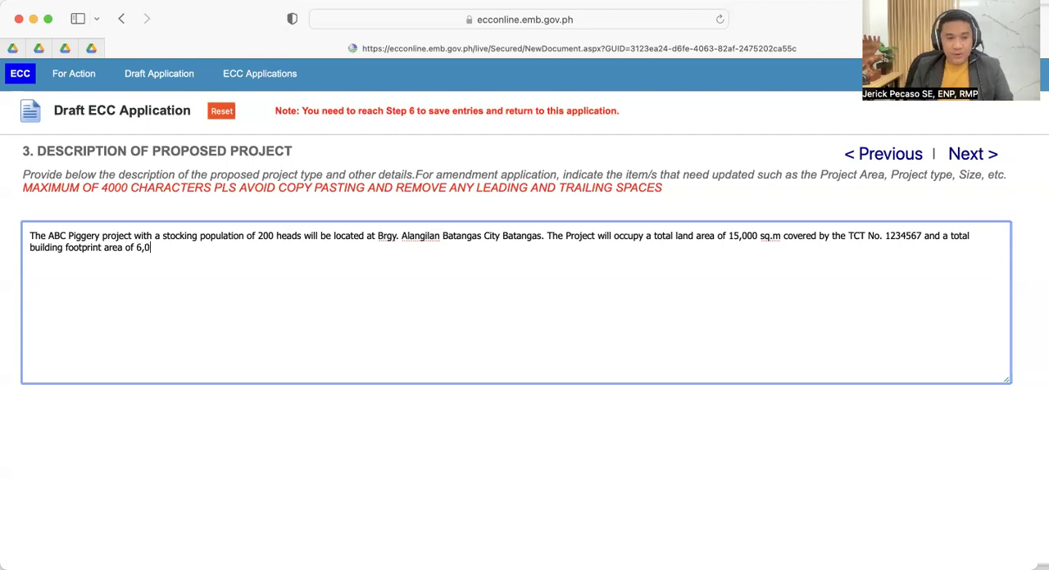
type("00 sq.m.")
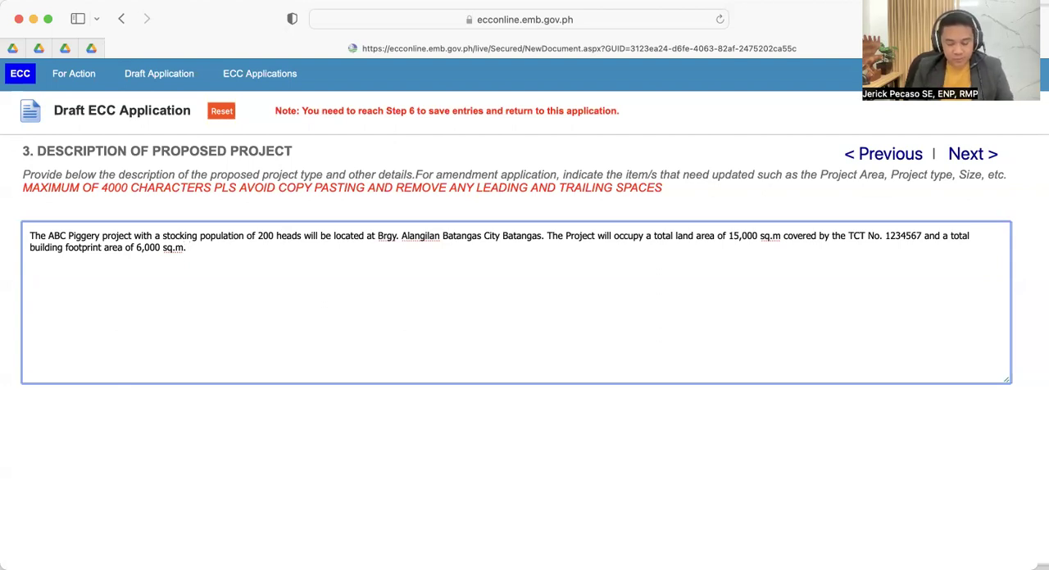
- Start a new sentence in the project description with "The components of the Project include :"
type("T")
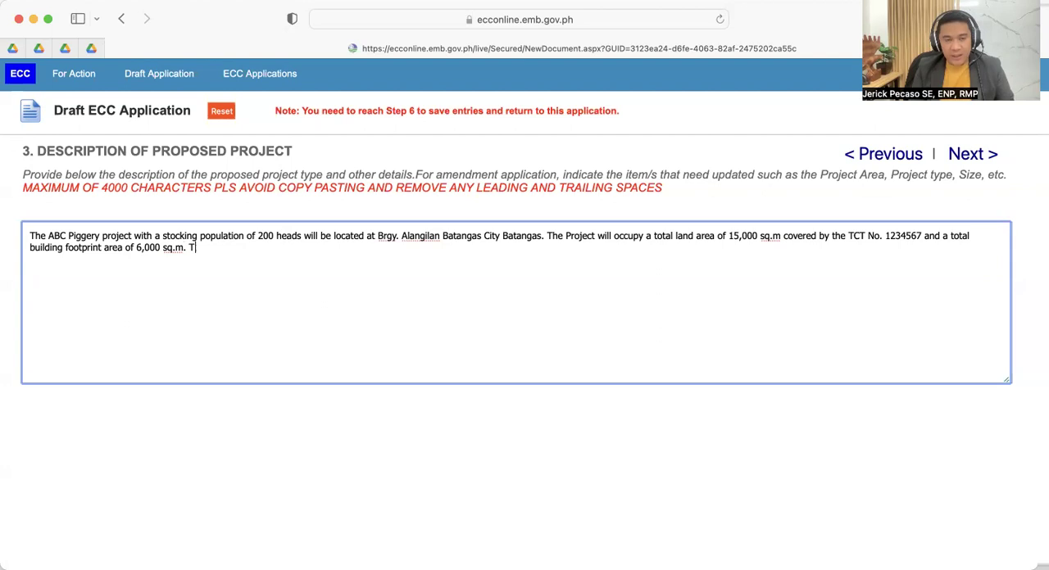
type("he comp")
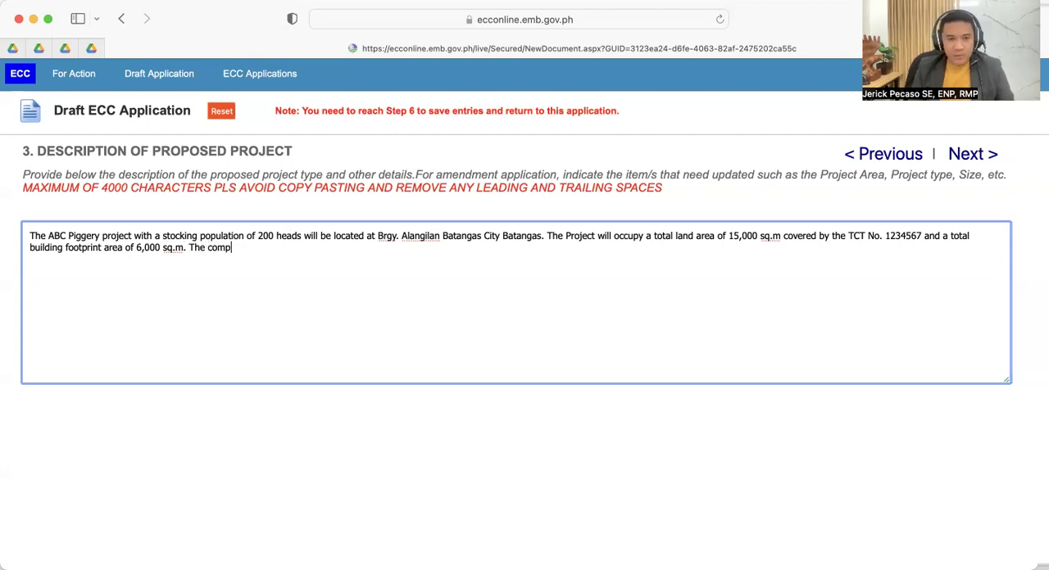
type("onents of the Pro")
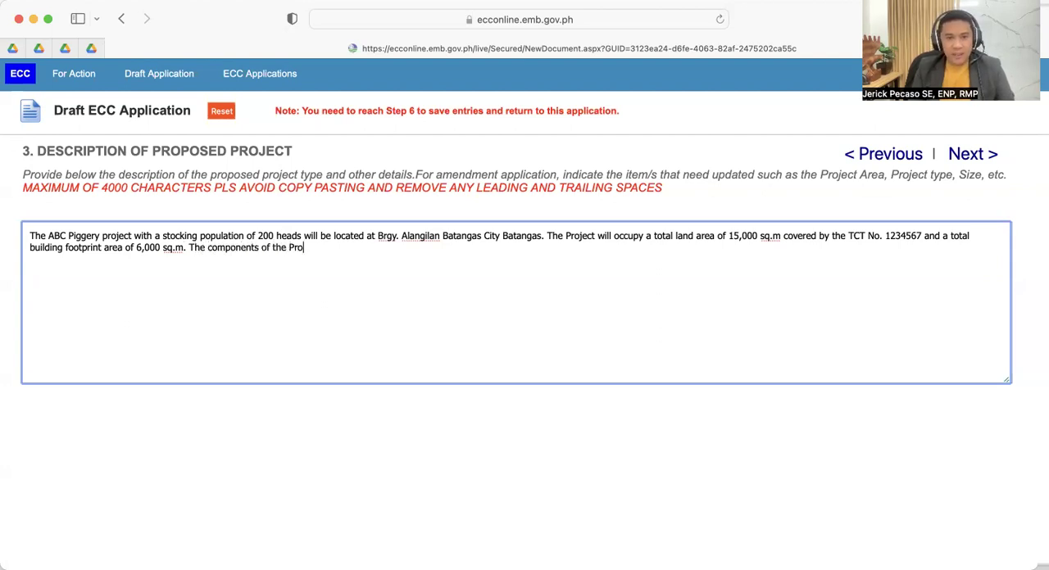
type("ject incld")
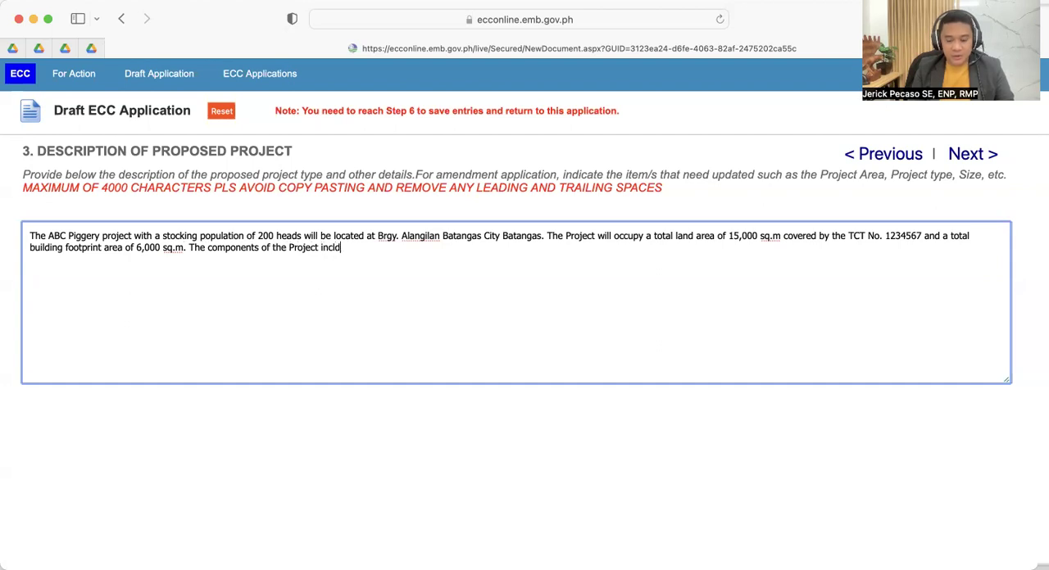
key("BackSpace")
type("ude ")
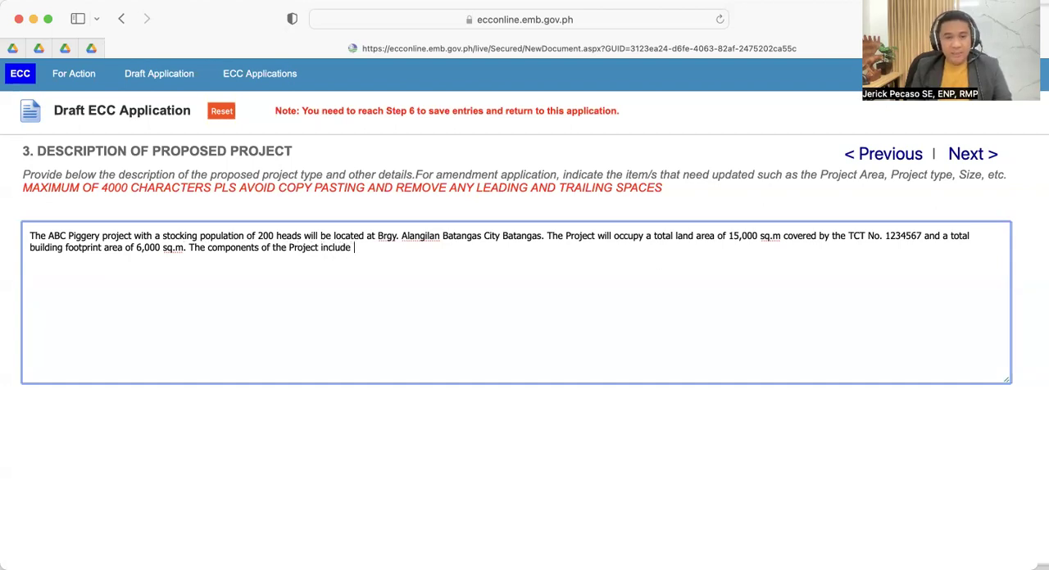
type(": ")
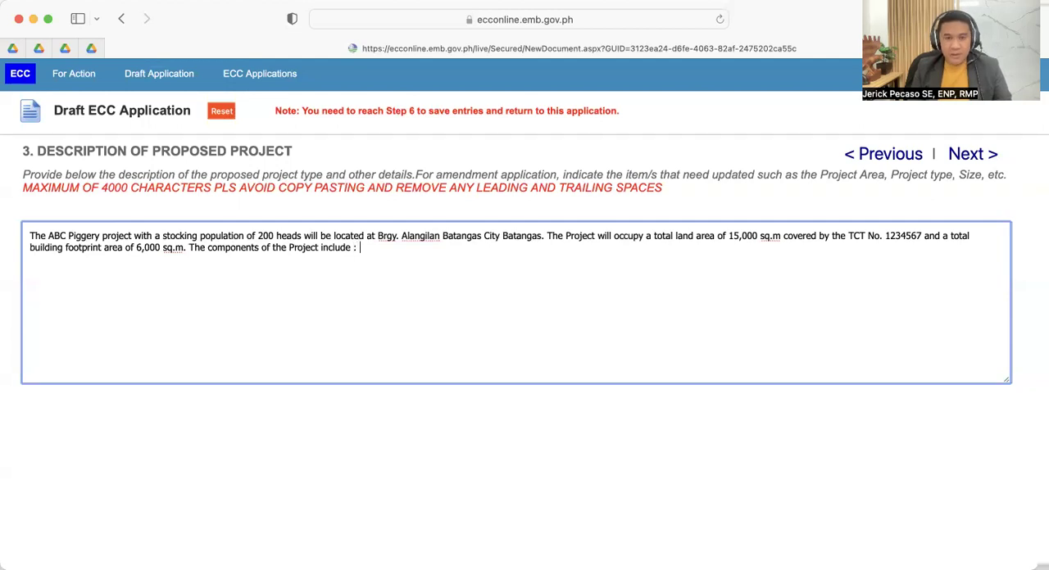
type("3 ")
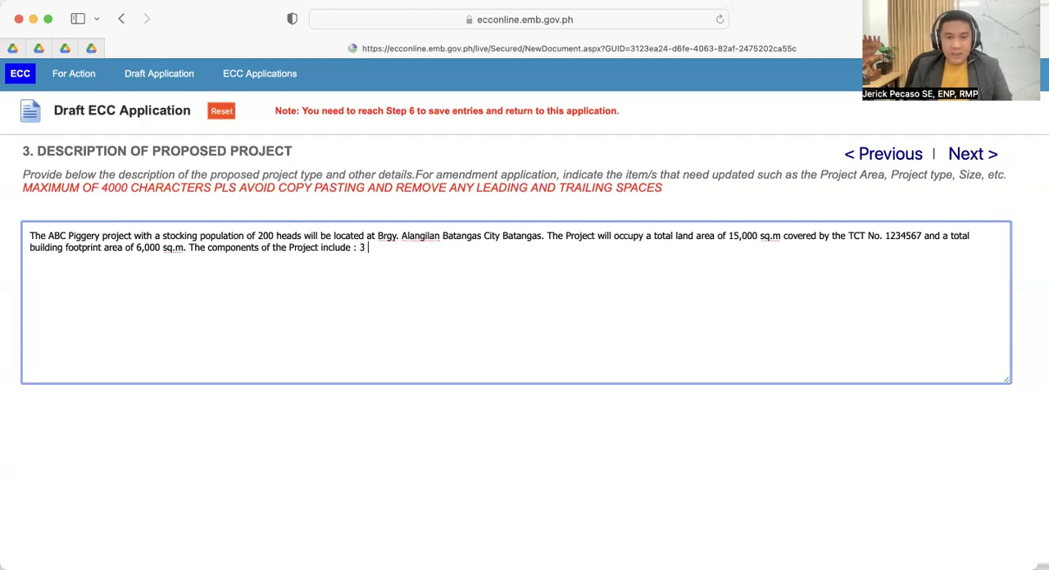
type("poultry ")
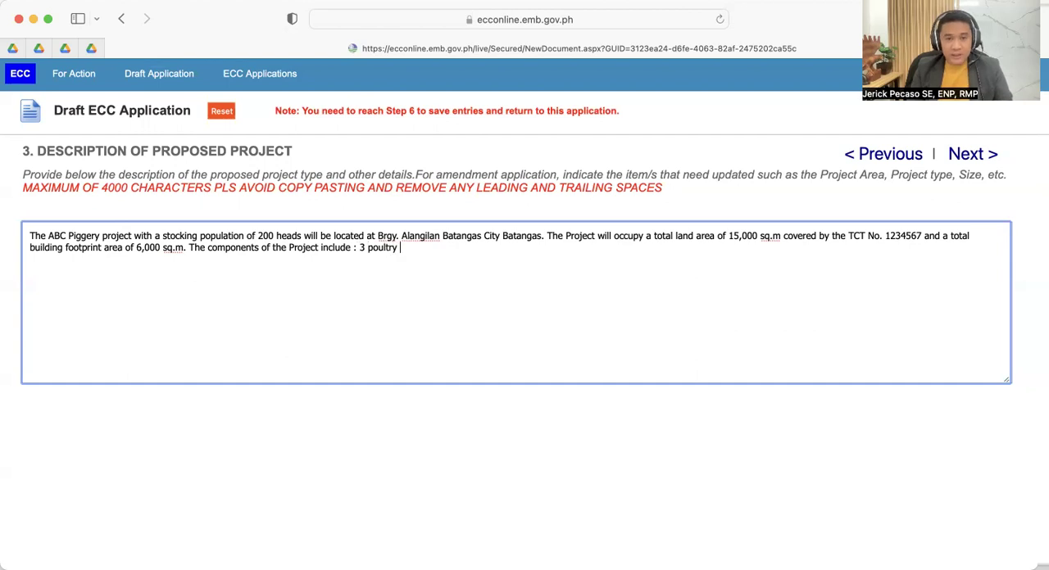
type("houses")
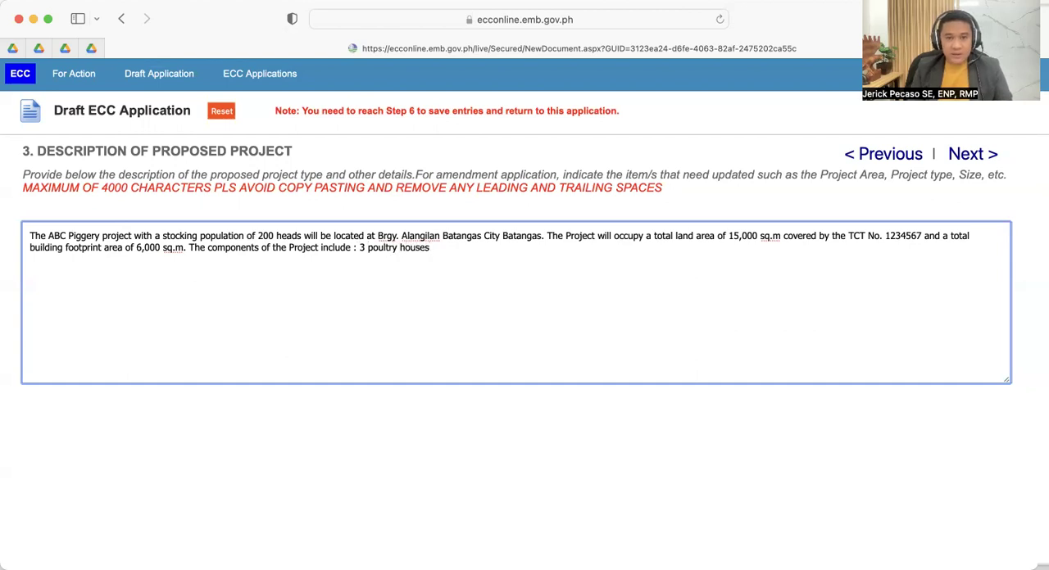
type(", a")
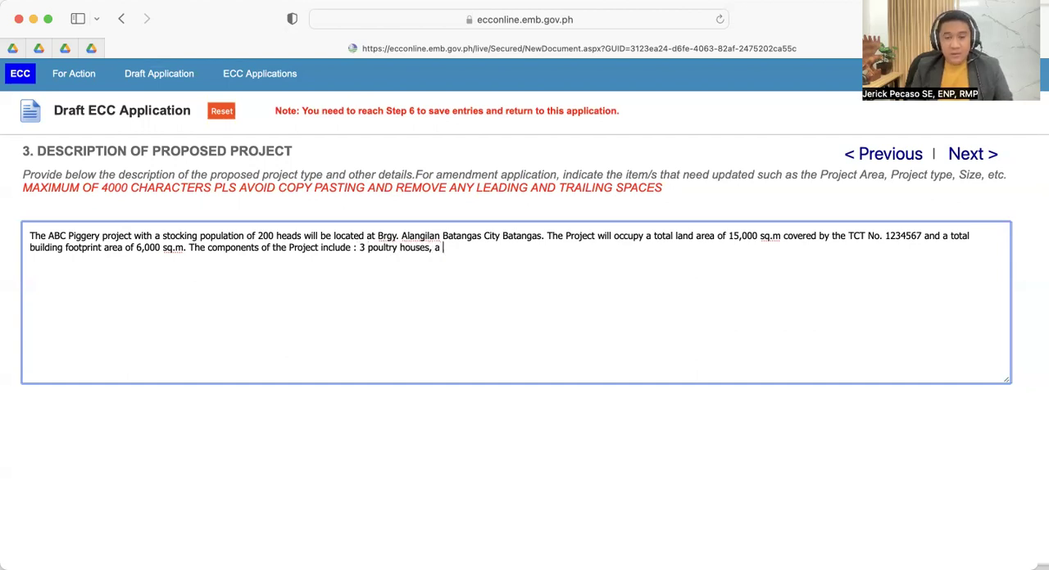
- List "3 poultry houses, admin building, guardhouse," as the first project components in the description
key("BackSpace")
key("BackSpace")
type("admin building,")
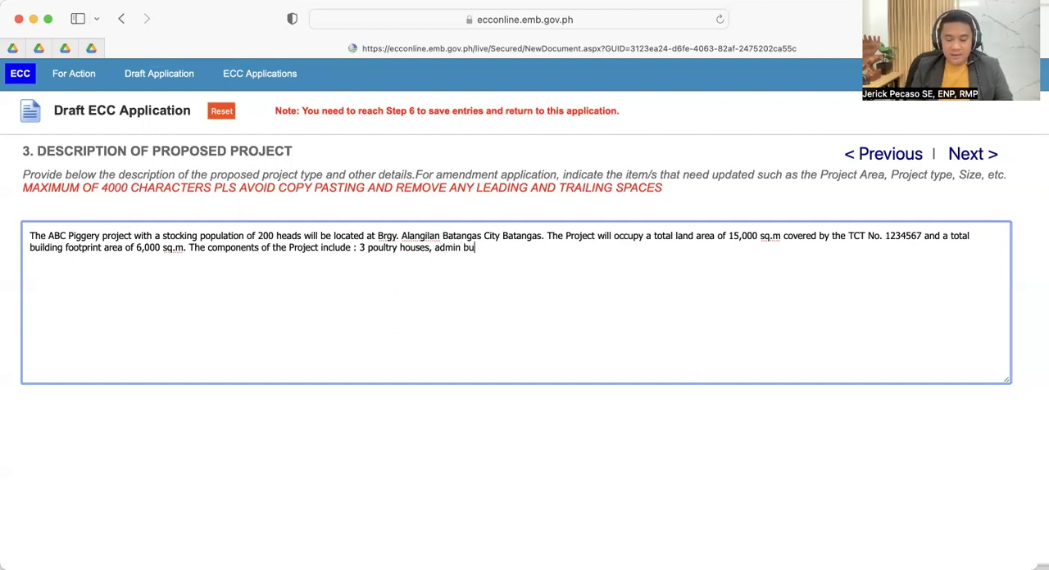
type(" guard")
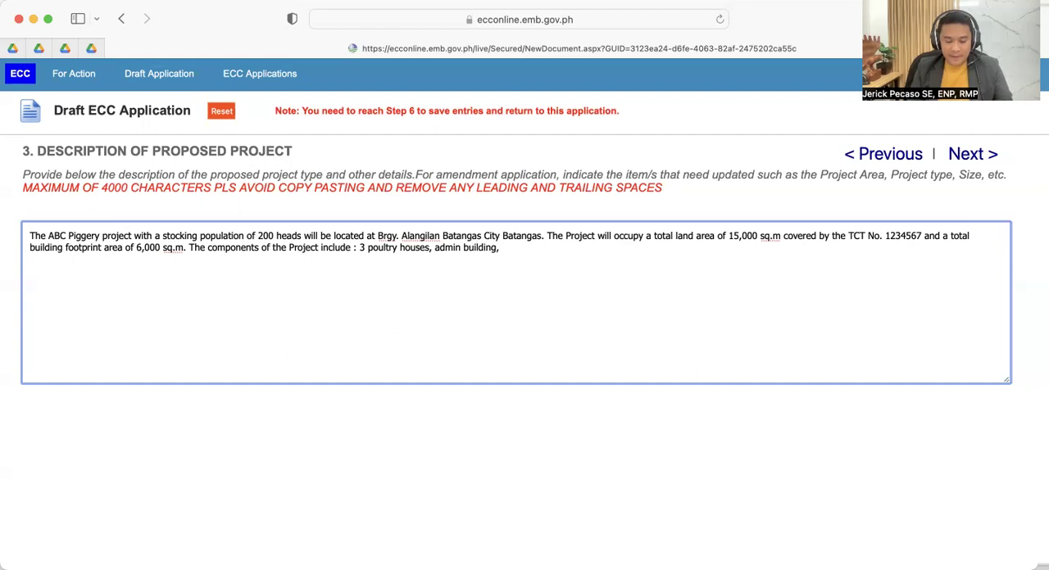
type("house,")
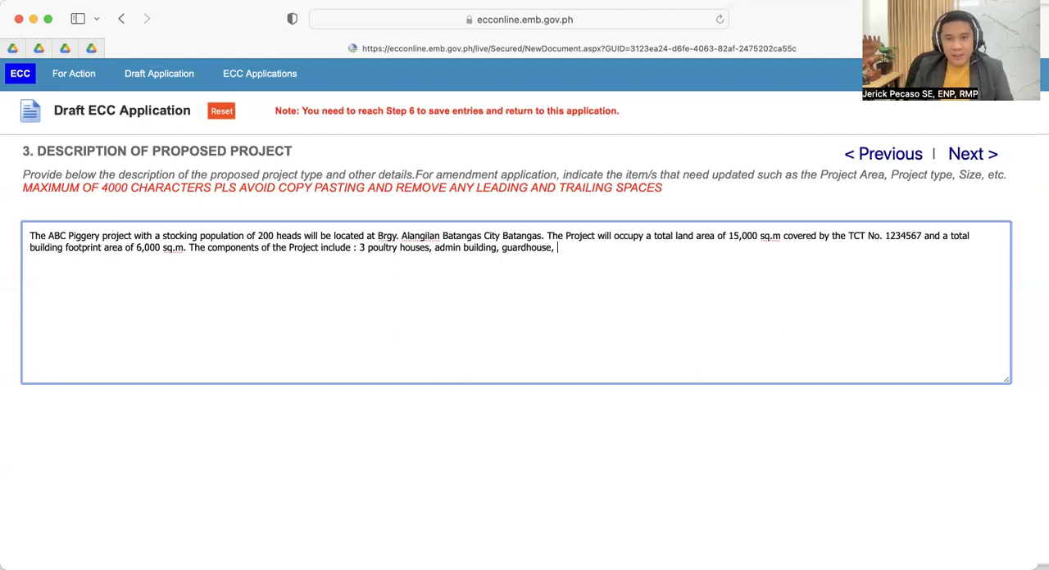
- Add "water supply system, drainage system," to the list of project components
type("water ")
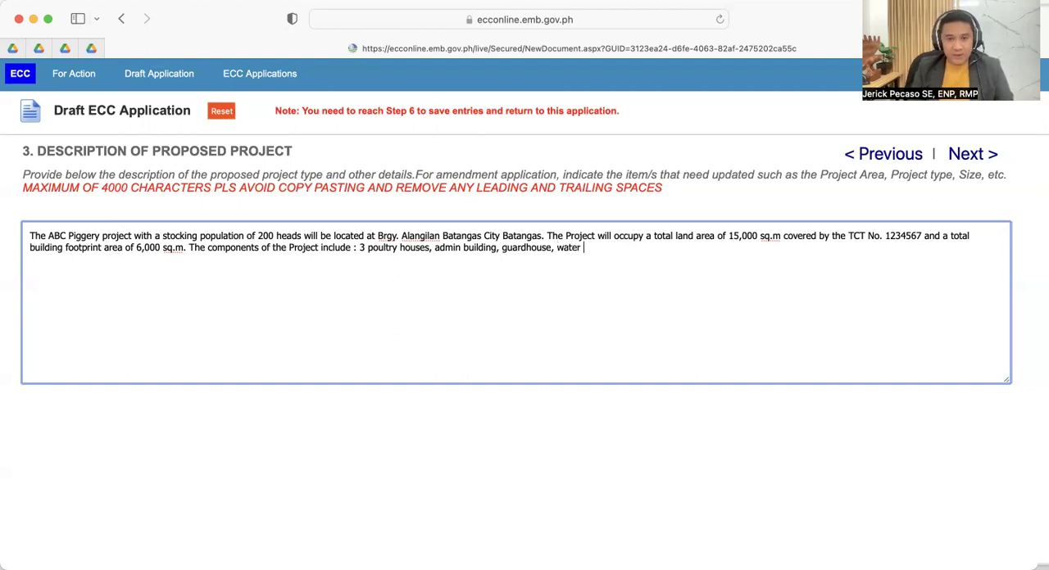
type("supply")
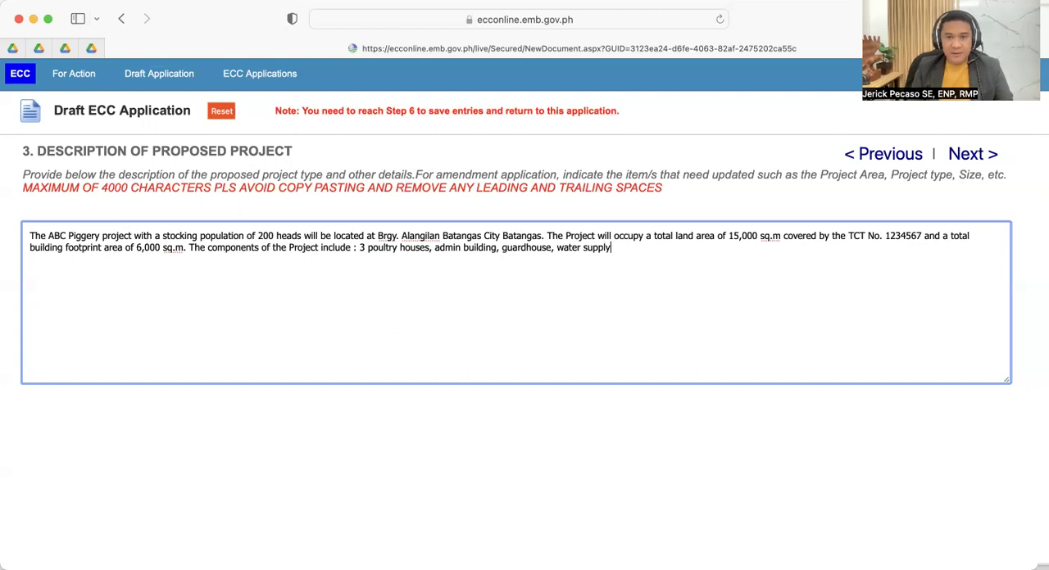
type(" system, dr")
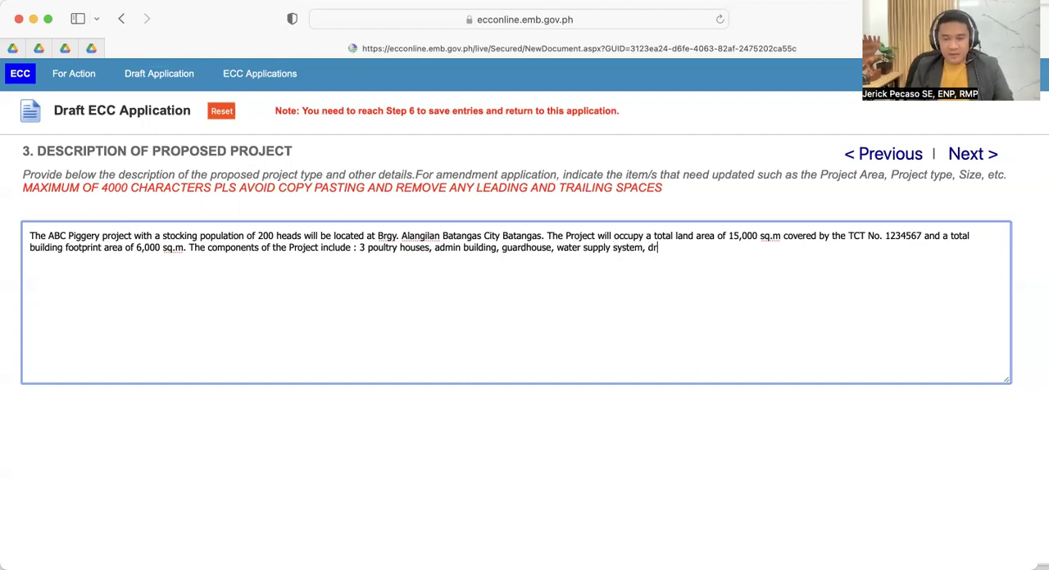
type("ainage syste,")
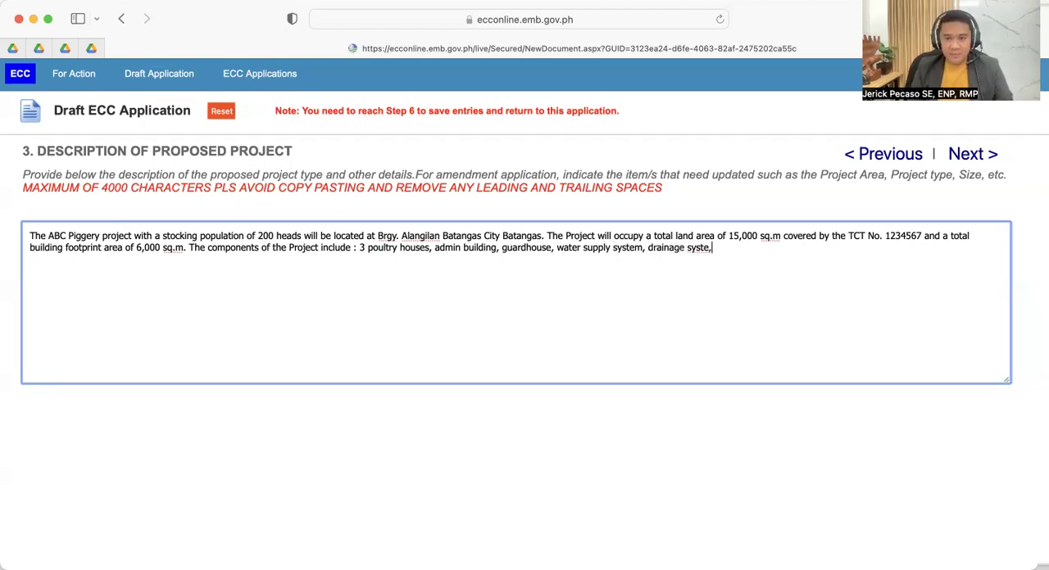
key("BackSpace")
type("m, an do")
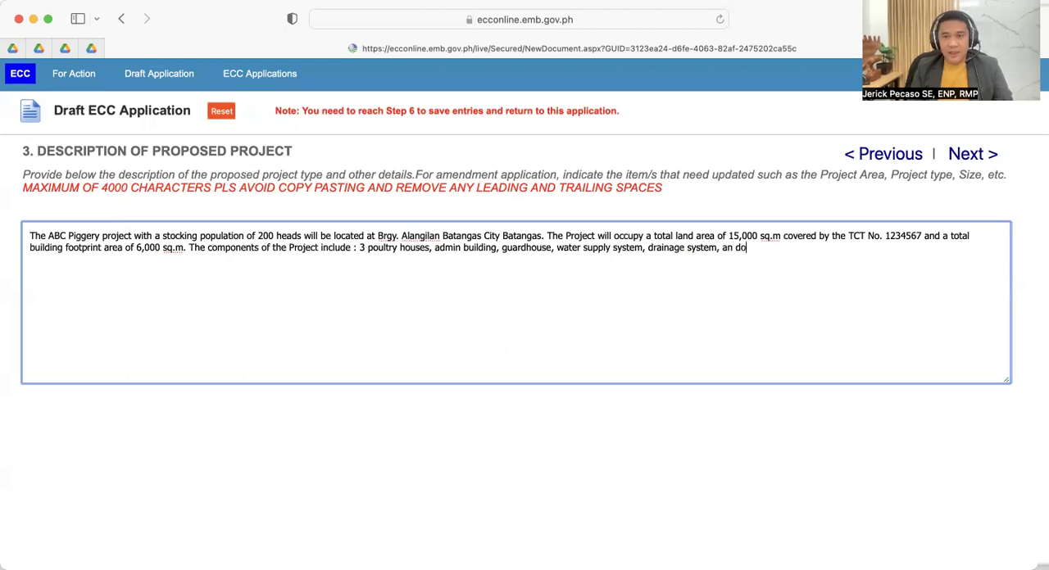
- Finish the component list with "and other support facilities." and proceed to the application's next step
key("BackSpace")
key("BackSpace")
key("BackSpace")
type("d othe")
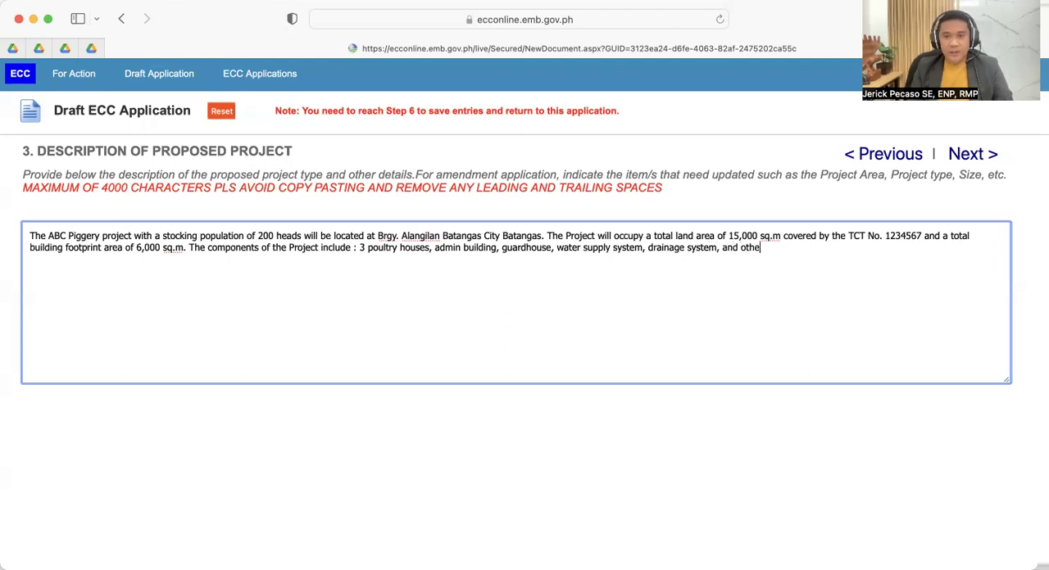
type("r support ")
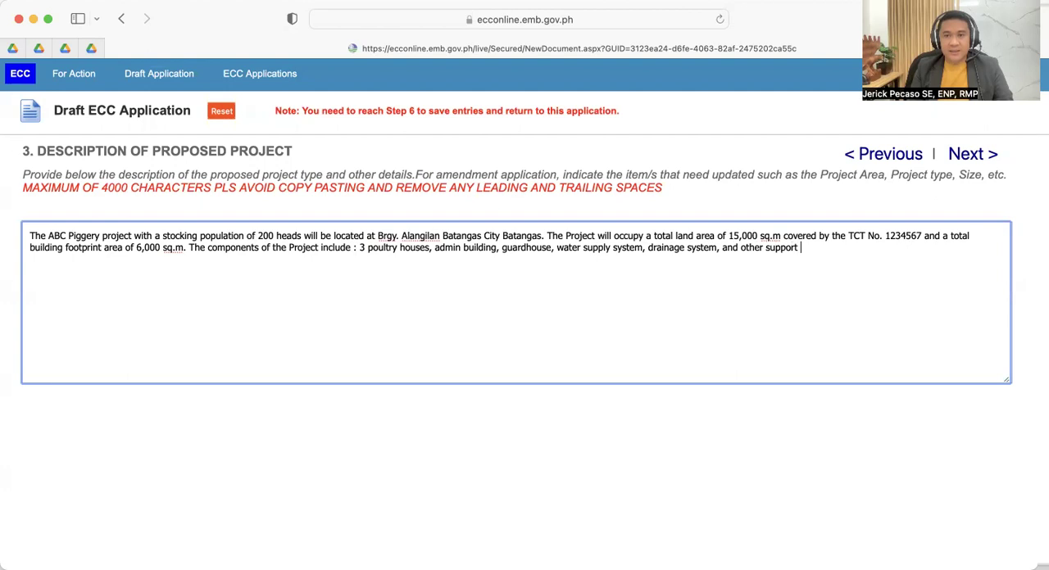
type("facilities.")
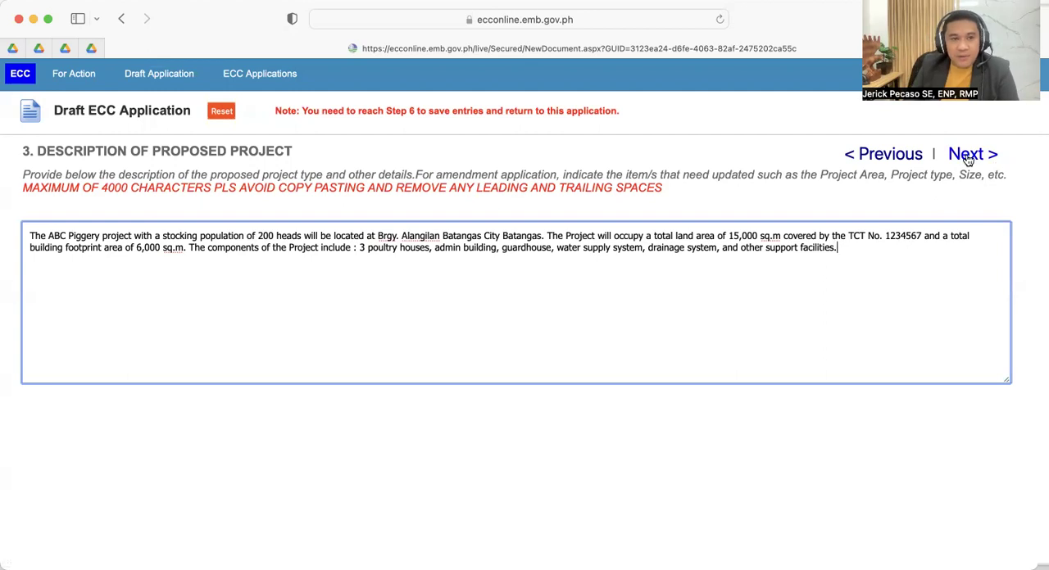
left_click(968, 156)
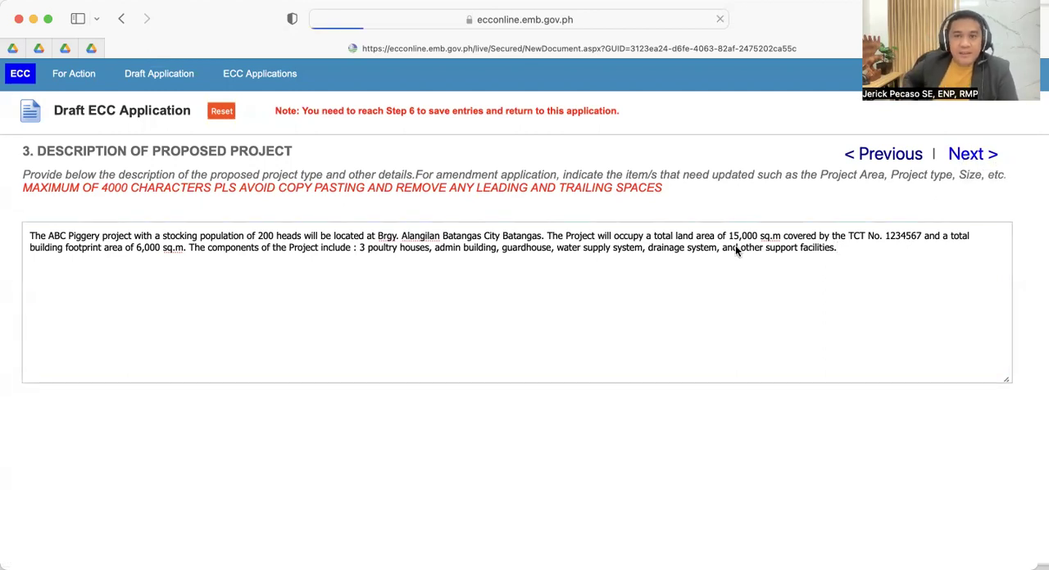